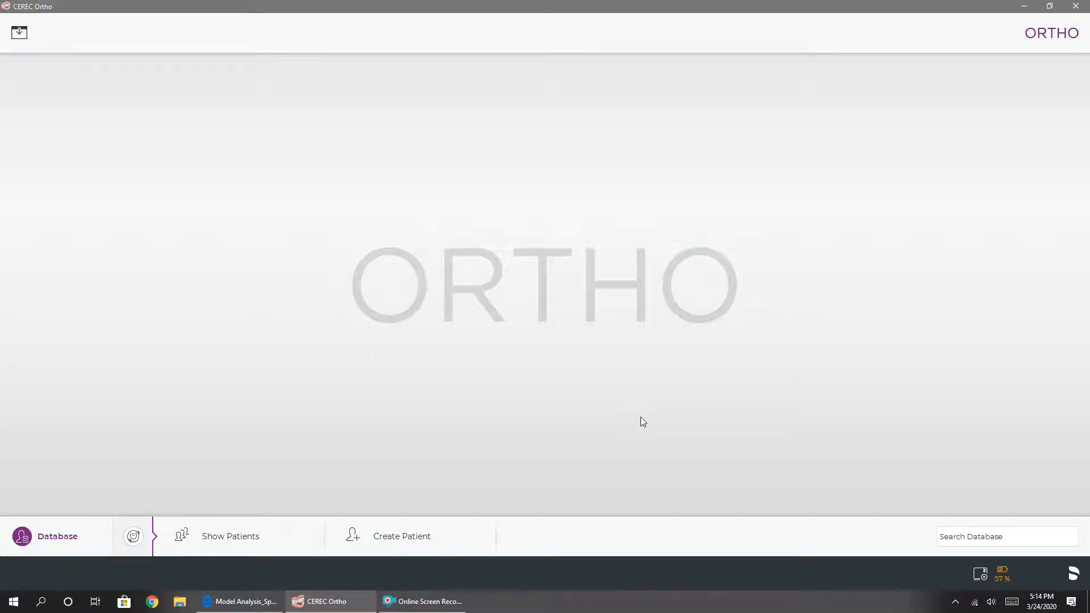
Show the patient database, select the patient's record, and add a new scan for that patient
click(226, 540)
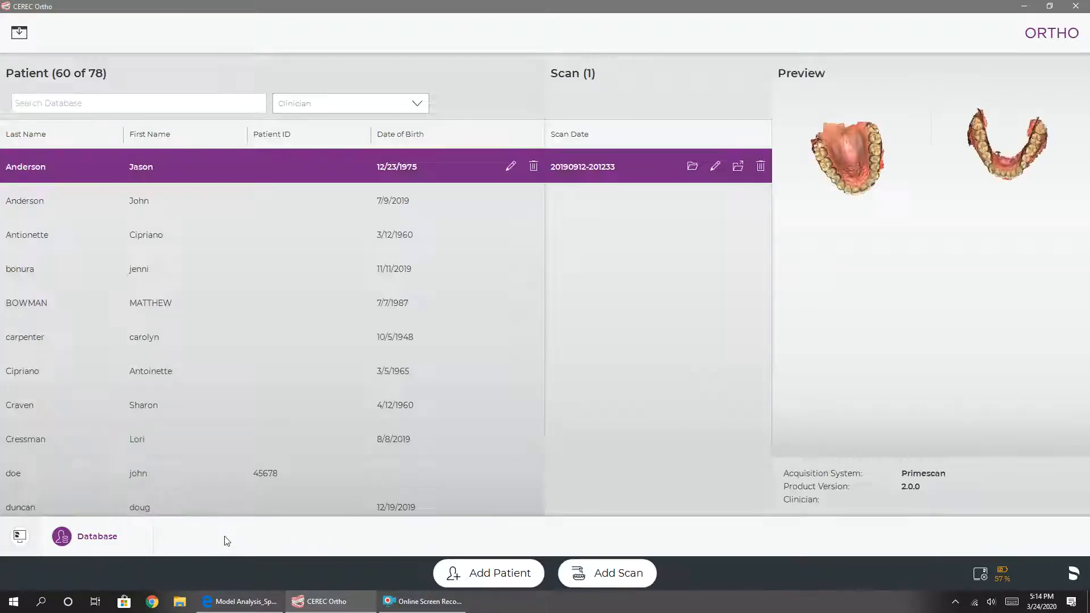
scroll(443, 326, down, 10)
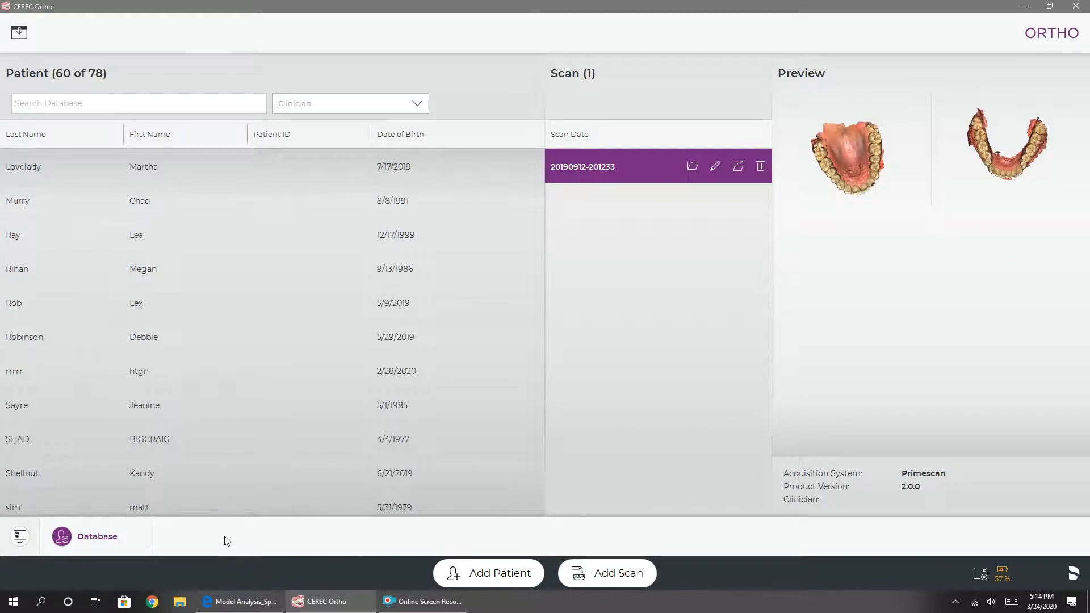
scroll(302, 410, down, 2)
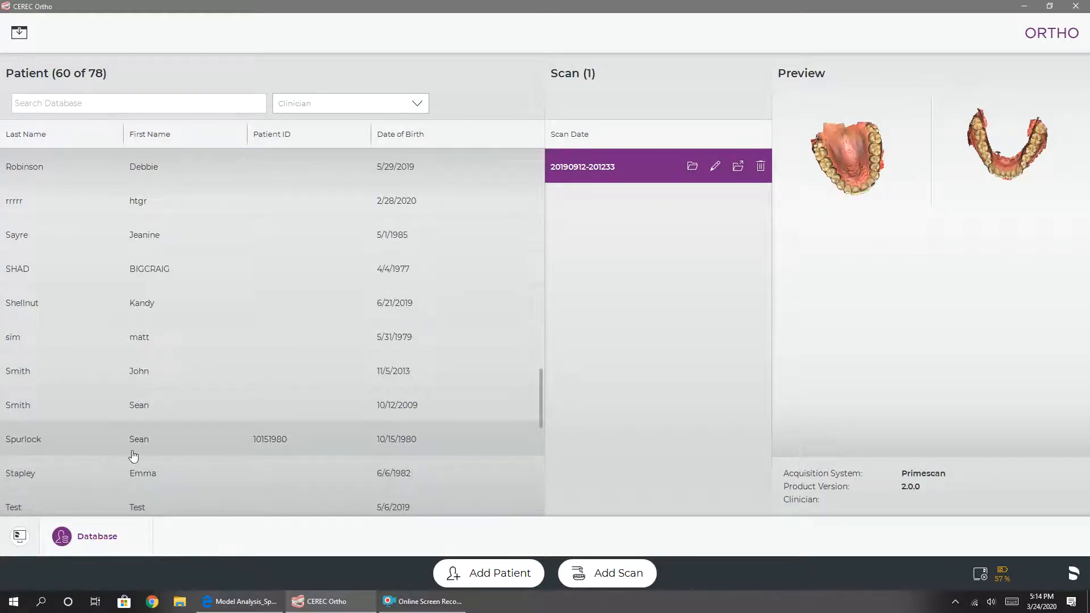
click(133, 454)
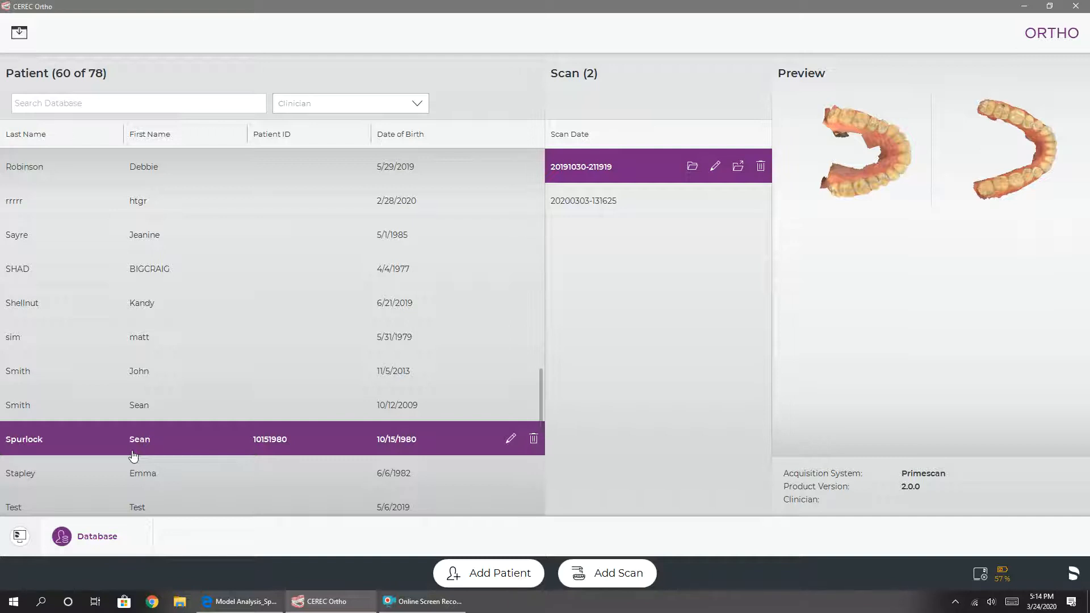
click(609, 580)
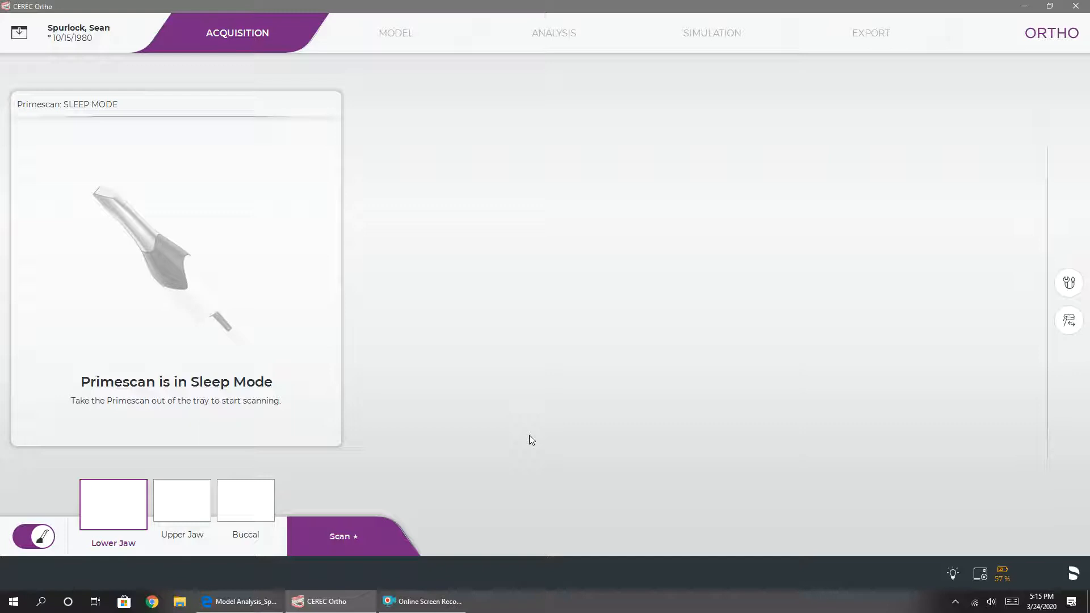
Check the upper jaw and buccal scan slots, return to the lower jaw, and capture and rotate its scan
click(182, 500)
click(238, 499)
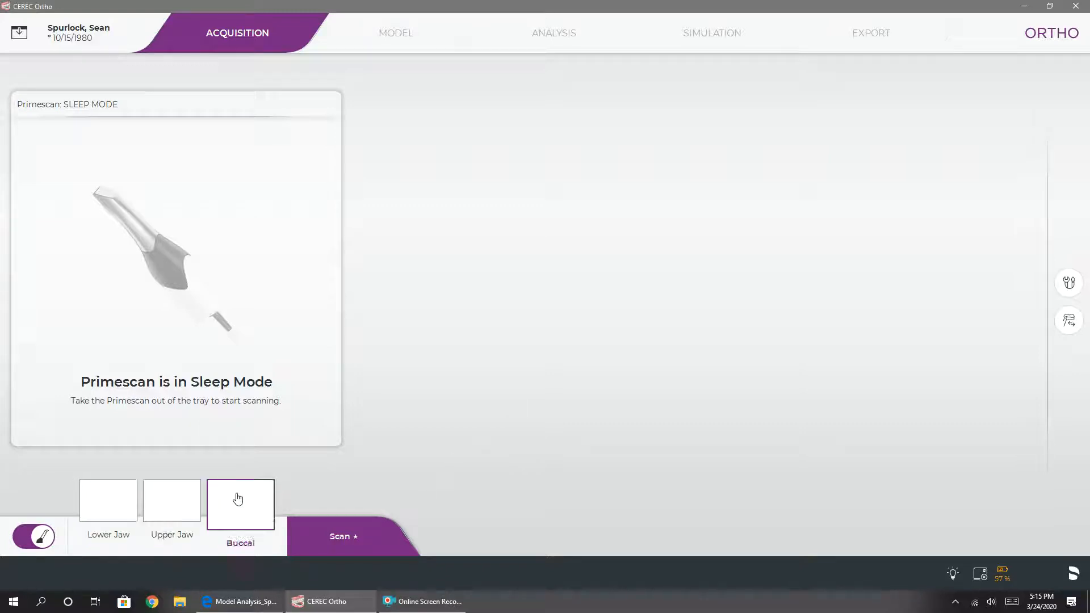
click(103, 507)
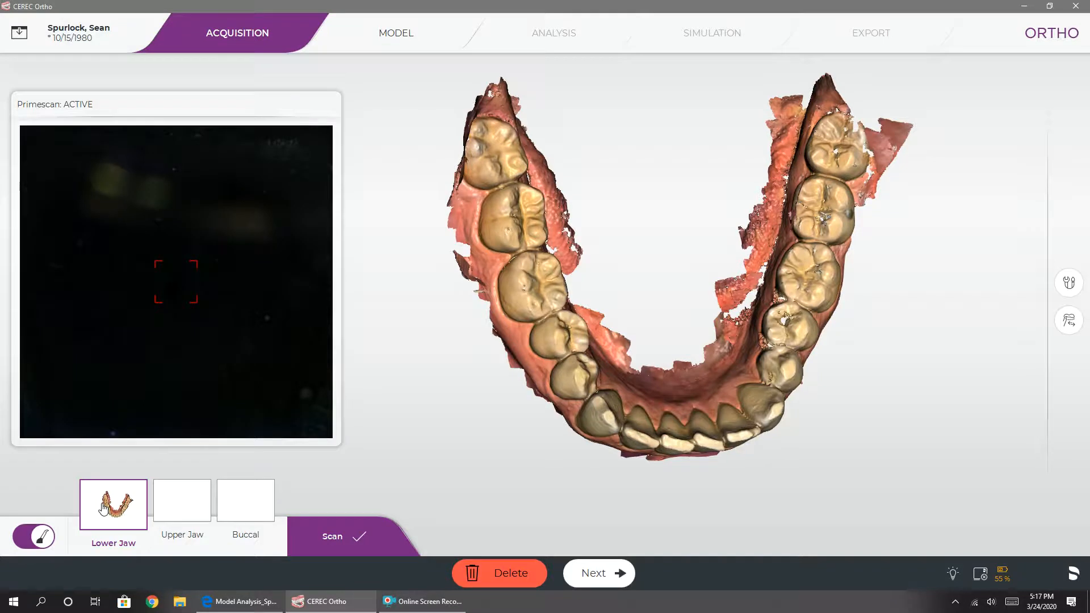
drag(702, 508, 678, 499)
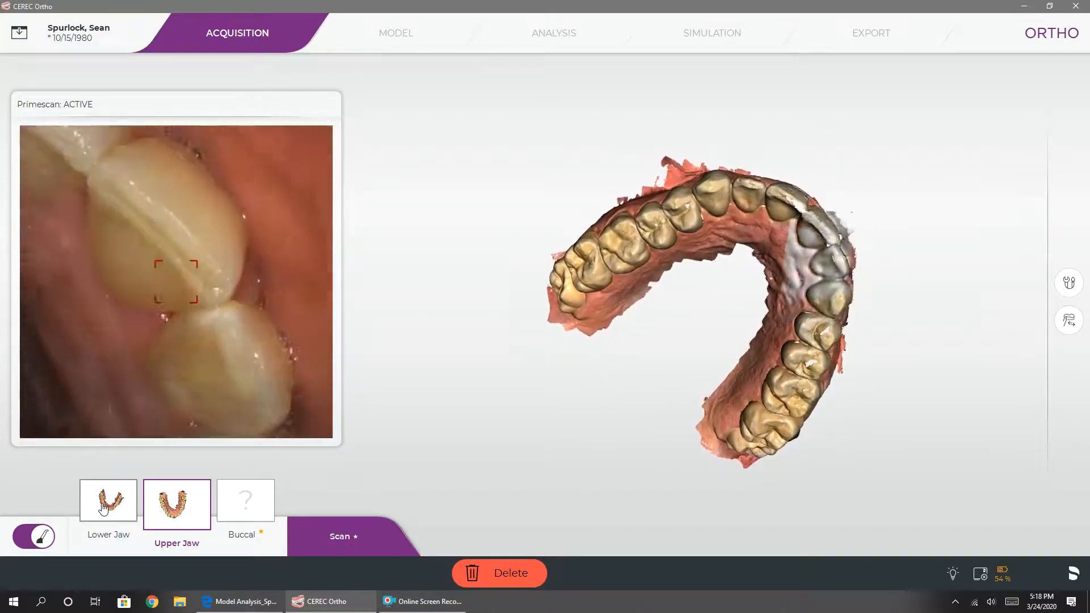
Capture the upper jaw scan including the palate, inspect it from several angles, and advance to the buccal scan
drag(852, 278, 712, 368)
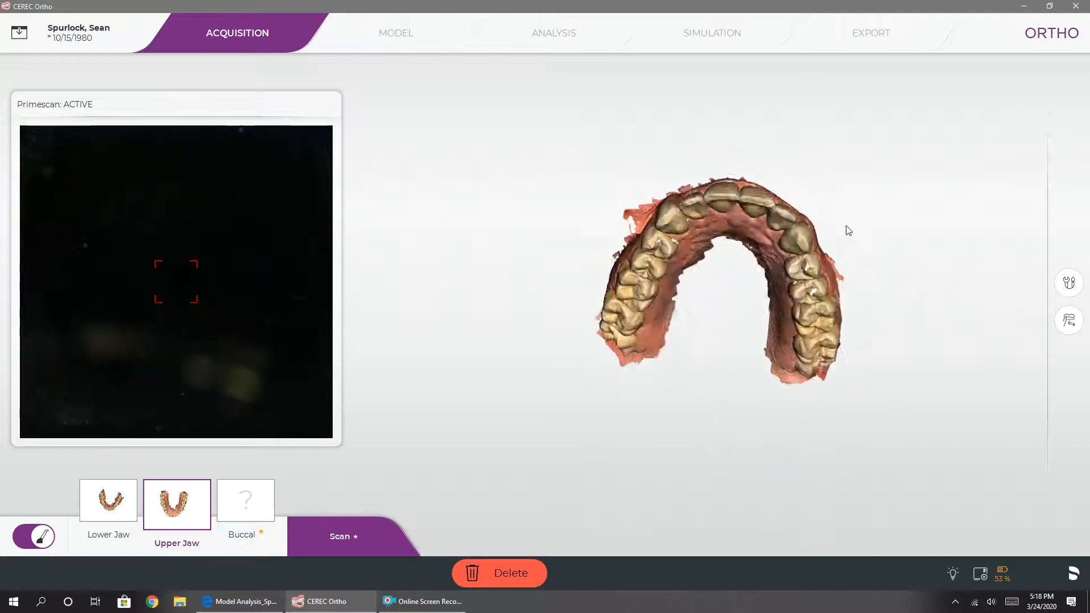
mouse_move(776, 430)
mouse_down()
mouse_move(666, 410)
mouse_move(773, 433)
mouse_up()
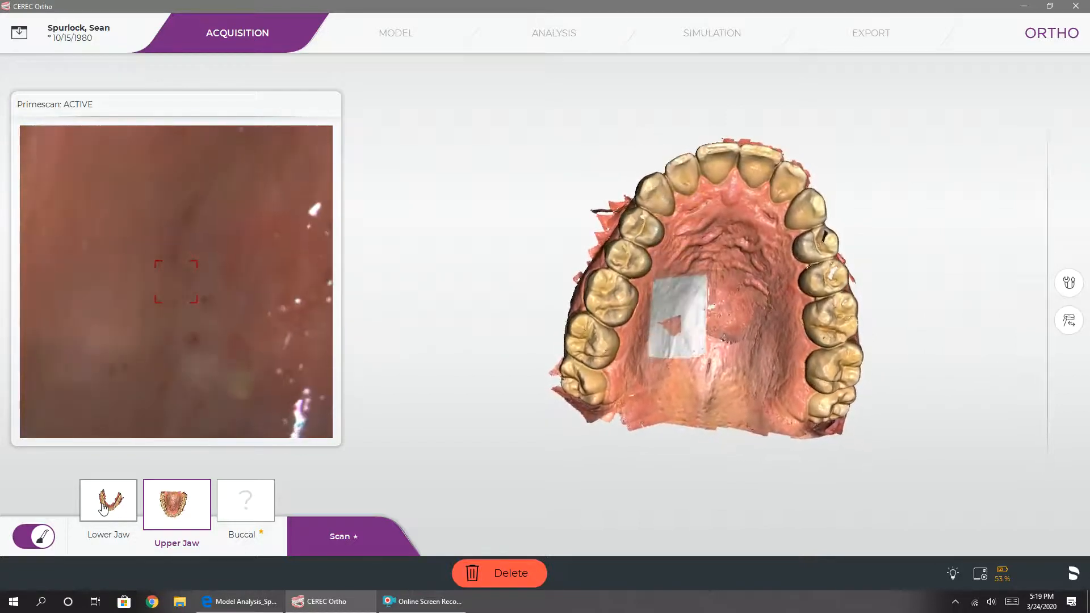
drag(737, 432, 704, 332)
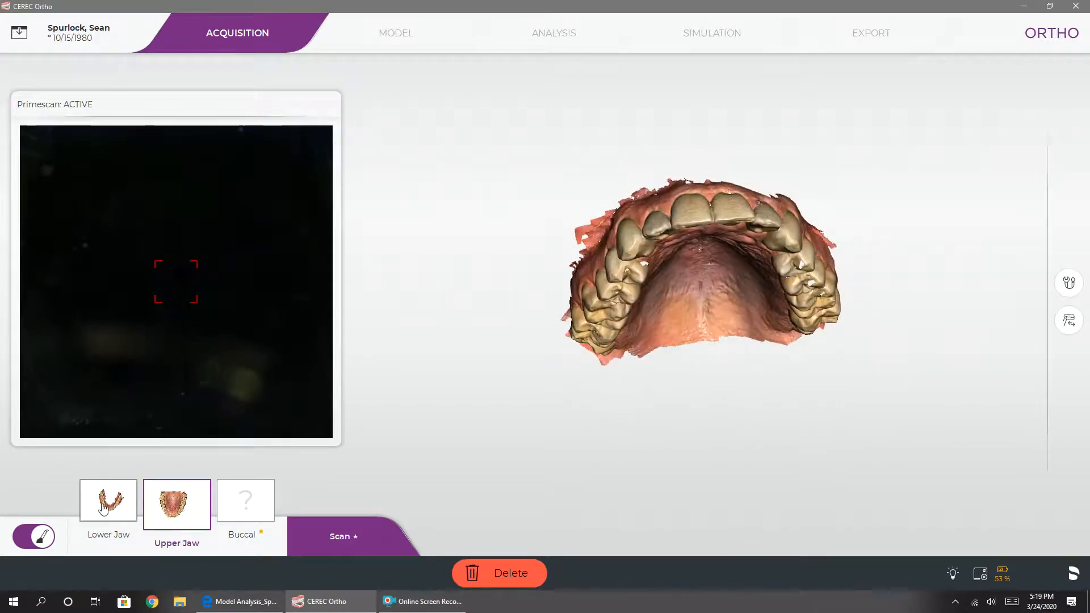
key(Right)
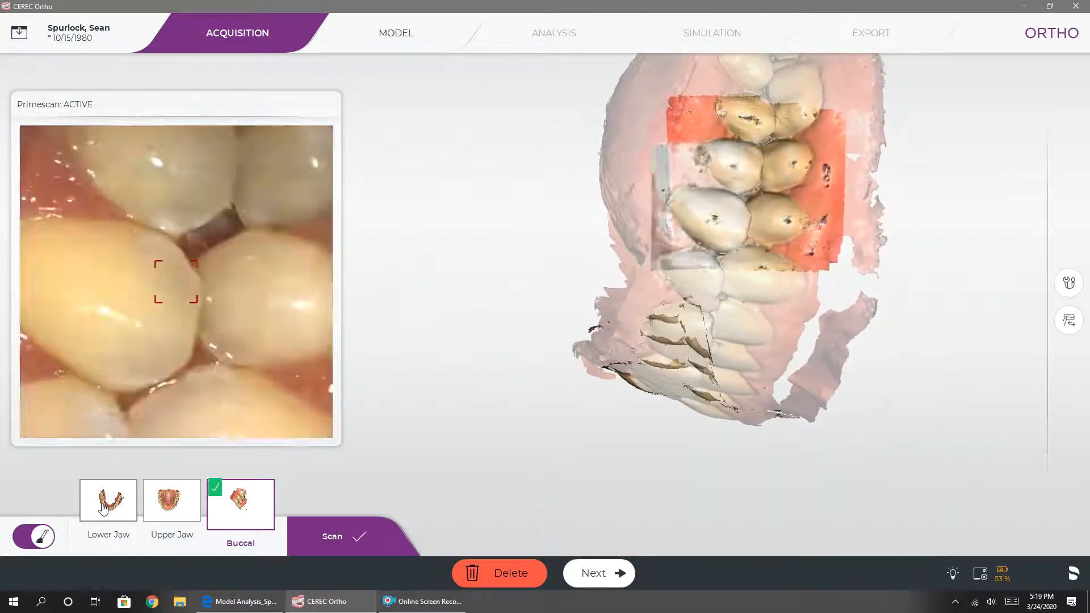
Inspect the buccal bite alignment of both arches from the front and sides, and proceed to the model phase
drag(699, 368, 750, 267)
right_drag(744, 218, 733, 278)
drag(729, 329, 647, 332)
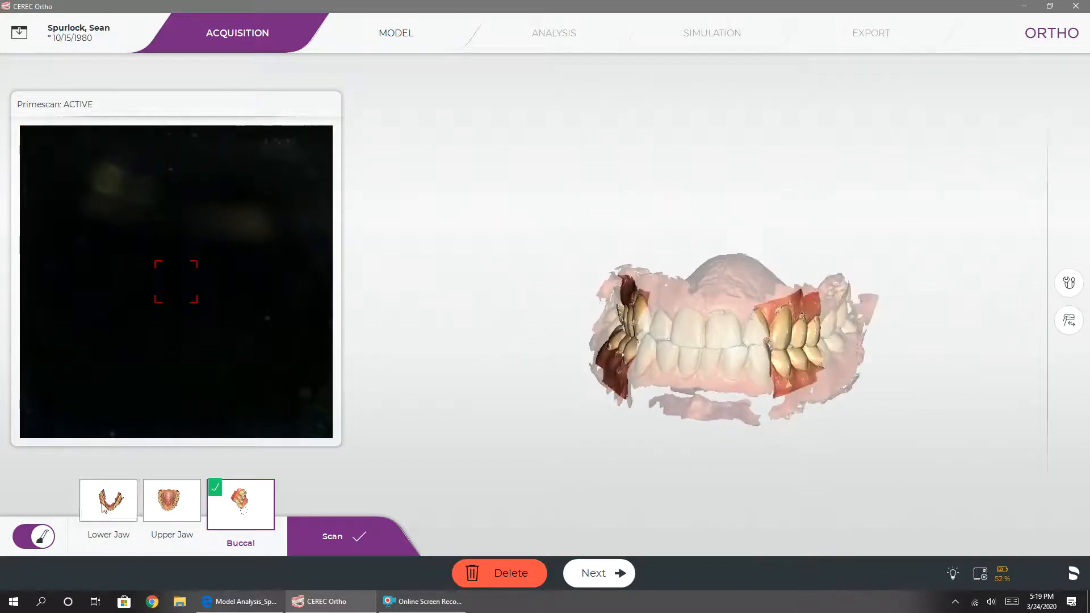
scroll(746, 204, up, 4)
right_drag(746, 204, 738, 165)
drag(778, 443, 800, 433)
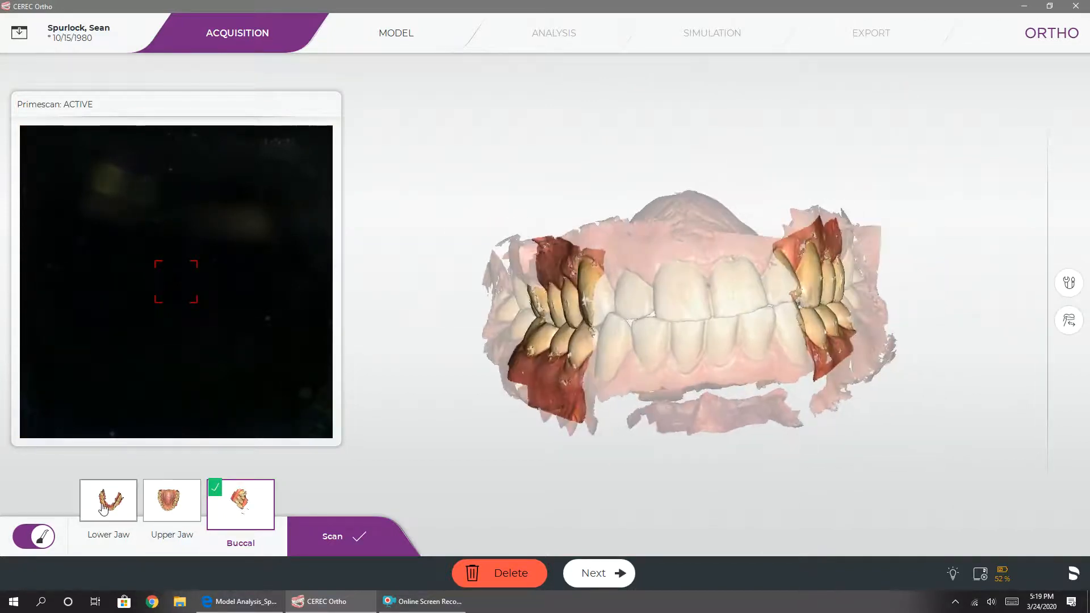
click(599, 573)
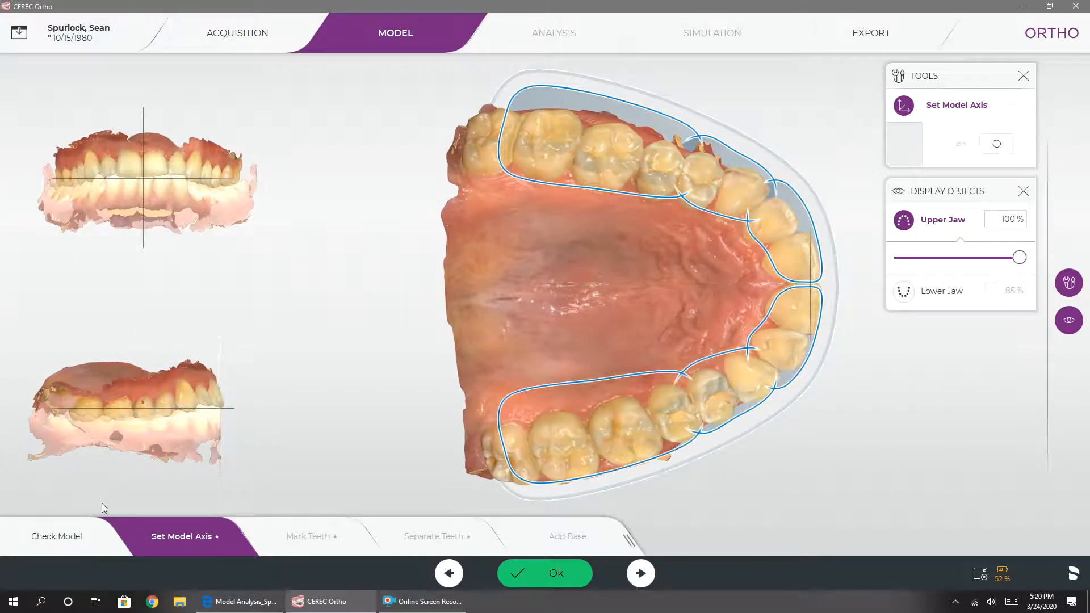
Shift and rotate the upper jaw in the occlusal view to fit its teeth symmetrically inside the arch template
mouse_move(786, 369)
mouse_down()
mouse_move(776, 366)
mouse_move(798, 367)
mouse_move(737, 370)
mouse_move(816, 375)
mouse_move(775, 369)
mouse_move(786, 307)
mouse_move(790, 353)
mouse_up()
drag(591, 372, 586, 397)
drag(786, 380, 774, 399)
drag(538, 462, 535, 452)
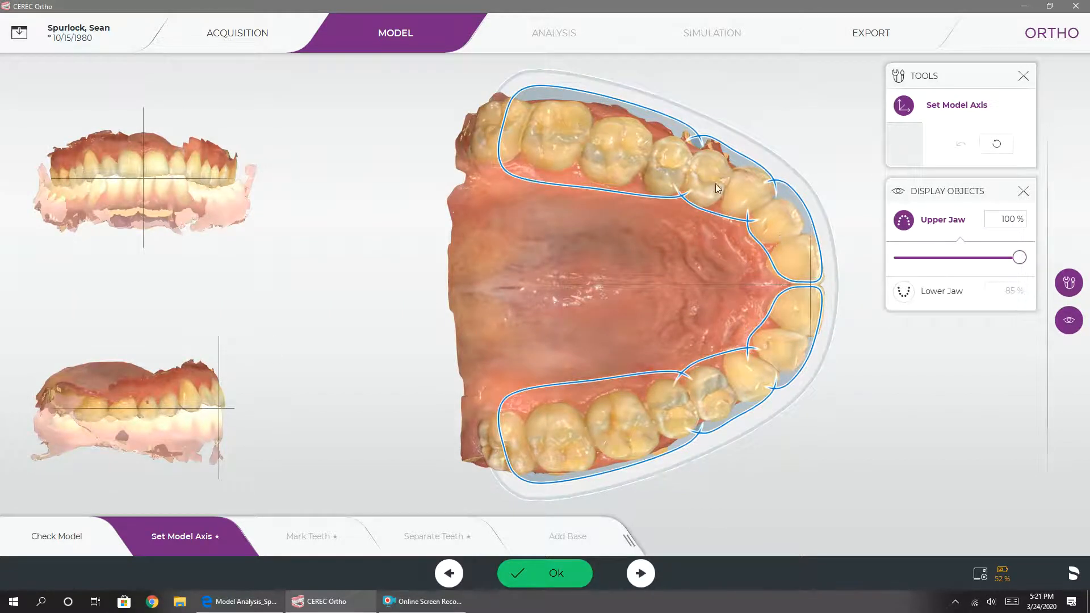
mouse_move(579, 144)
mouse_down()
mouse_move(561, 141)
mouse_move(591, 143)
mouse_up()
Display the lower jaw, align it with the arch template, and level the models to the occlusal plane in the side view
click(905, 293)
drag(742, 212, 748, 202)
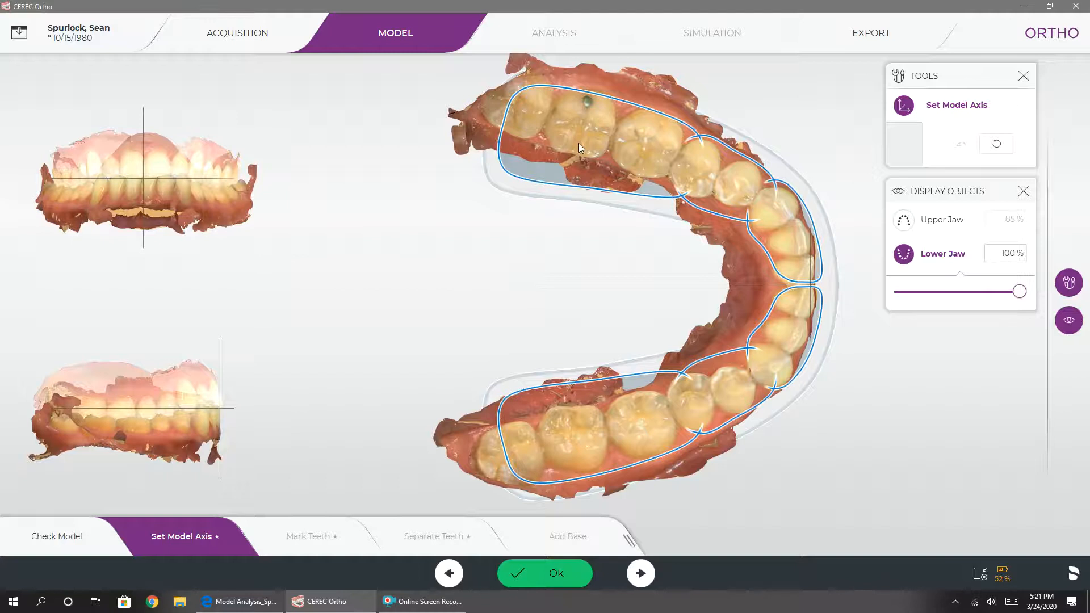
drag(578, 143, 573, 150)
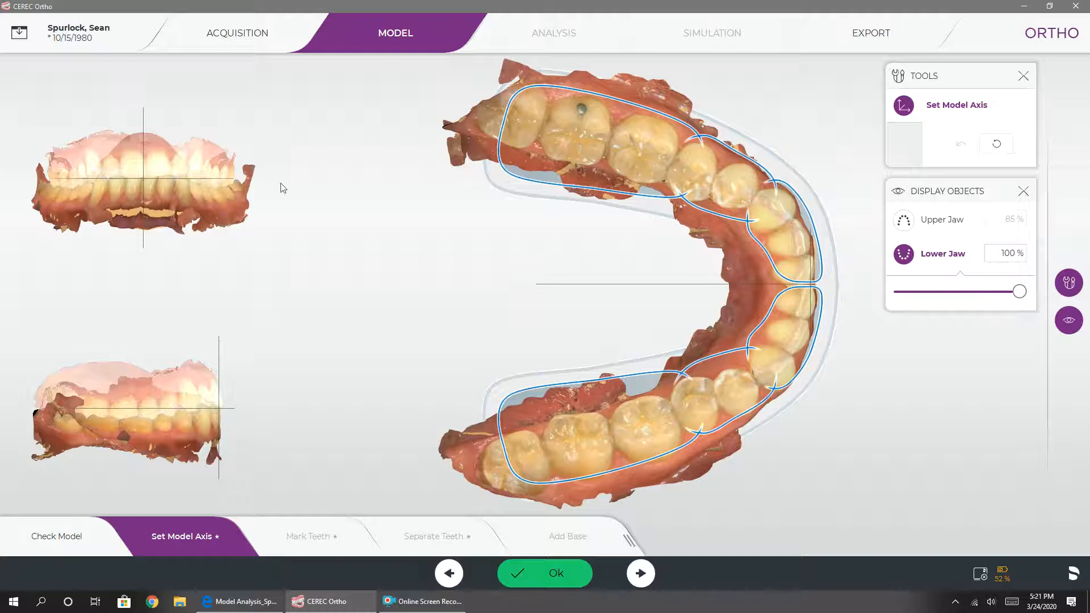
drag(94, 421, 90, 403)
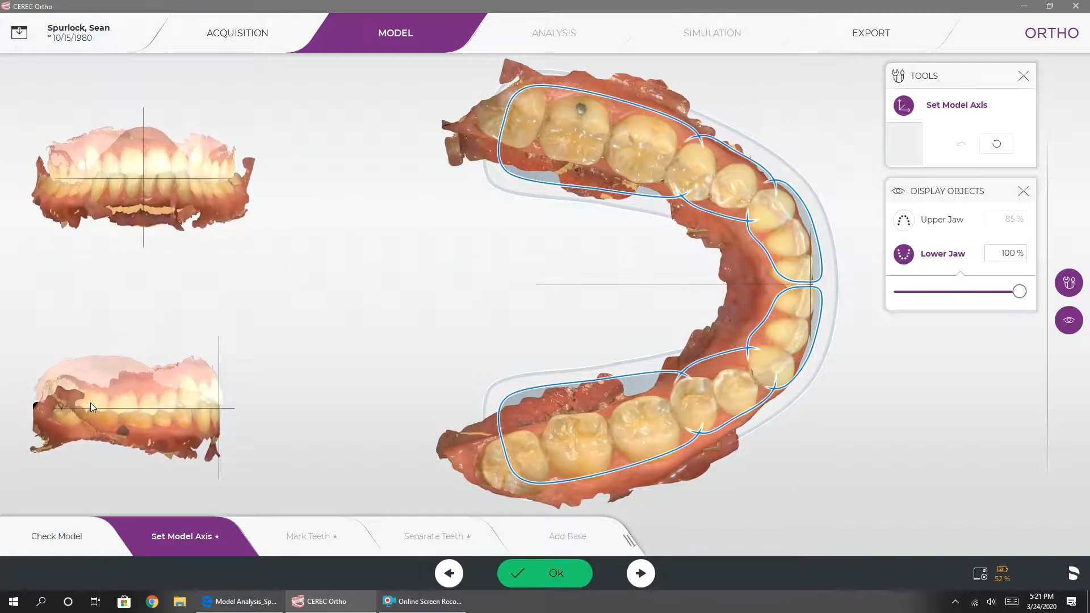
drag(218, 411, 210, 414)
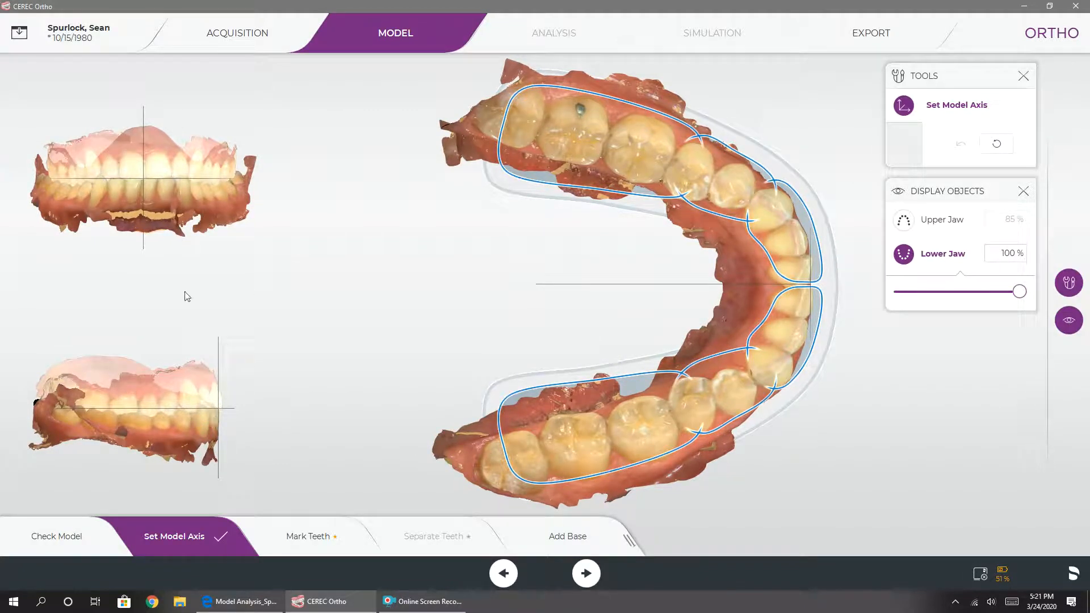
Review the export options for Sirona Connect Portal, Aligners, Manufacturers and File Export, including STL File
click(880, 35)
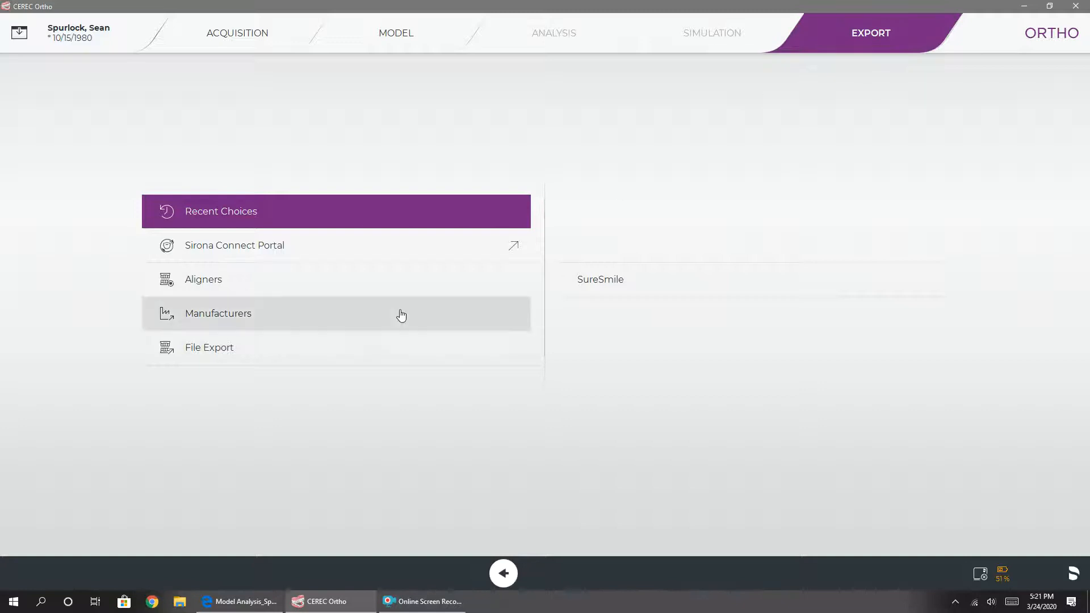
click(245, 244)
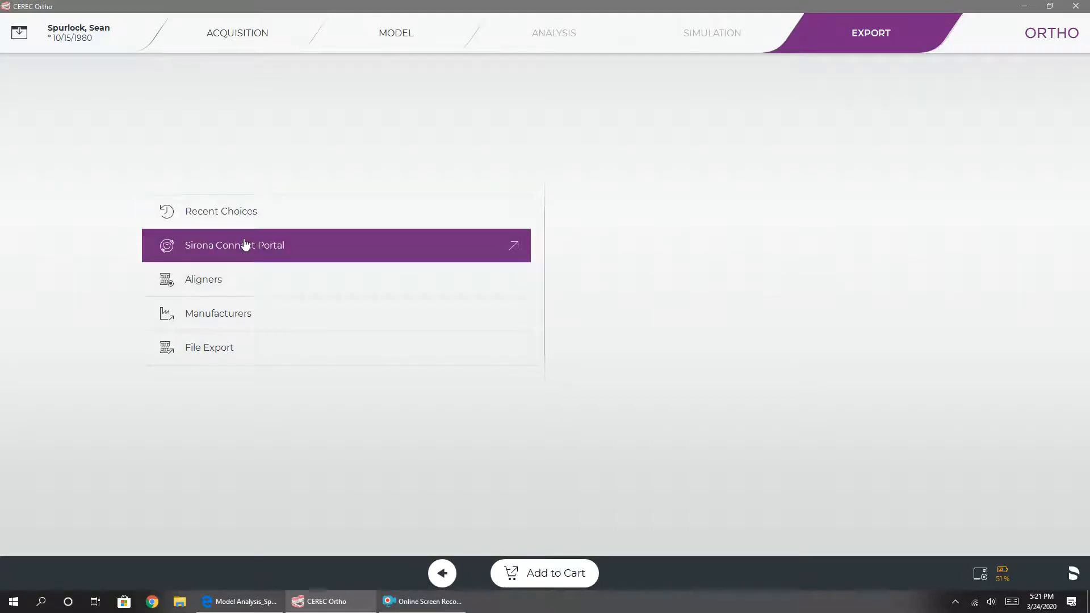
click(226, 281)
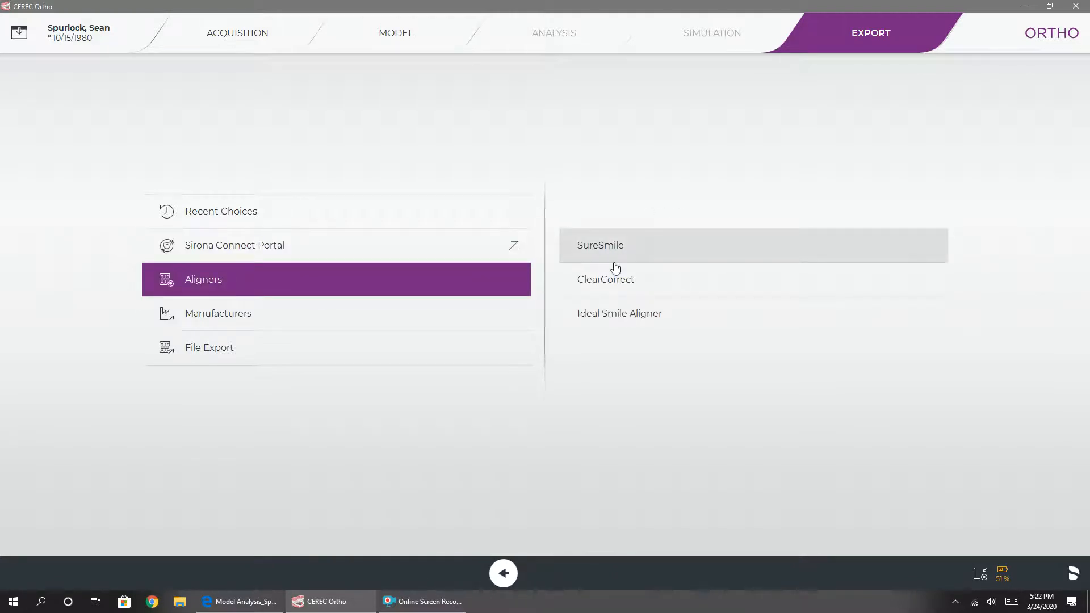
click(262, 320)
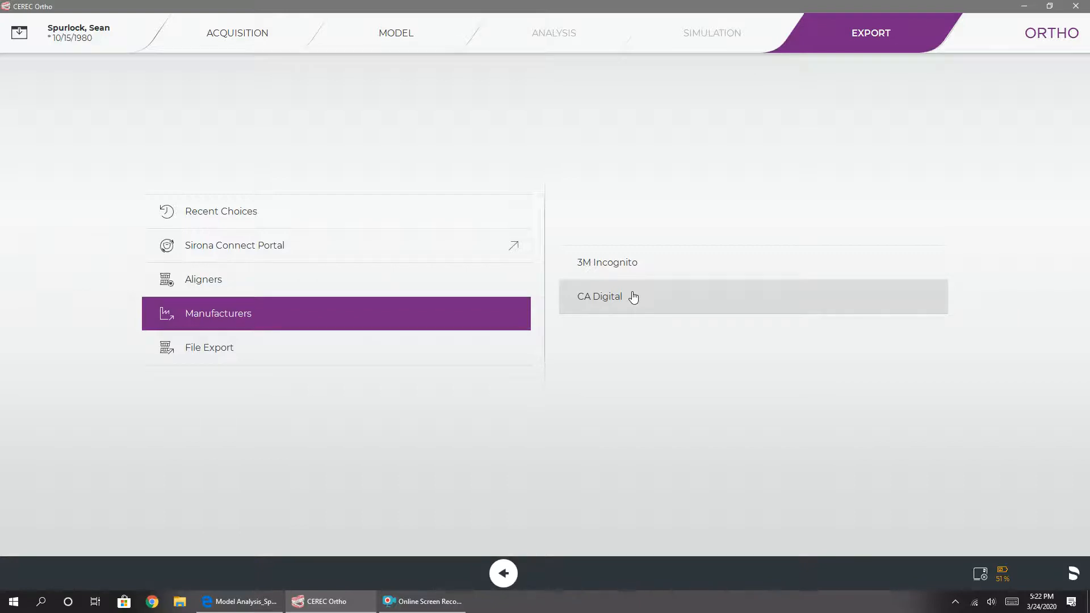
click(229, 355)
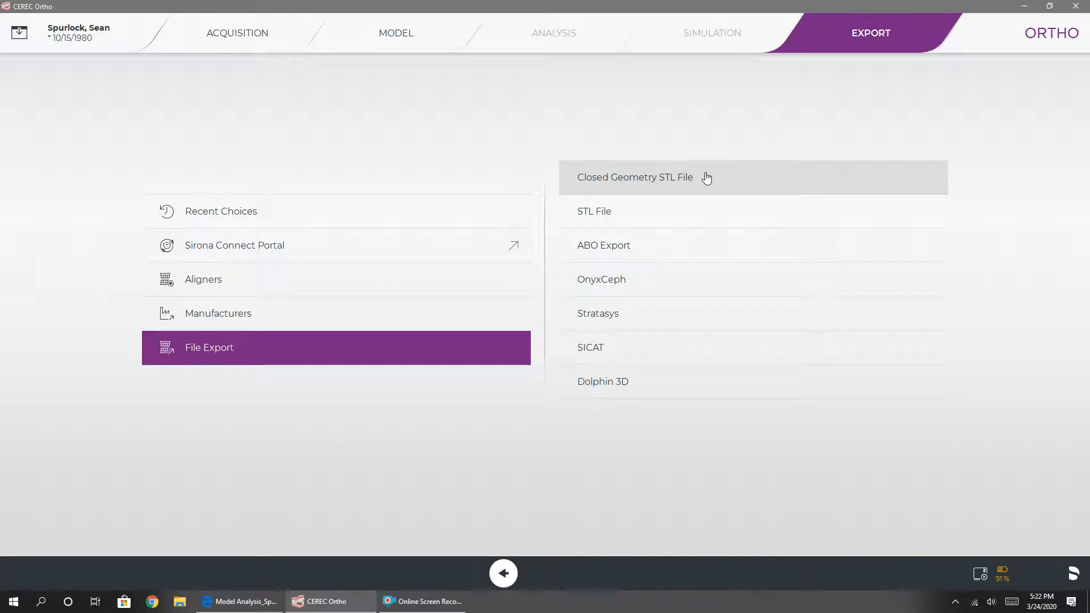
click(613, 214)
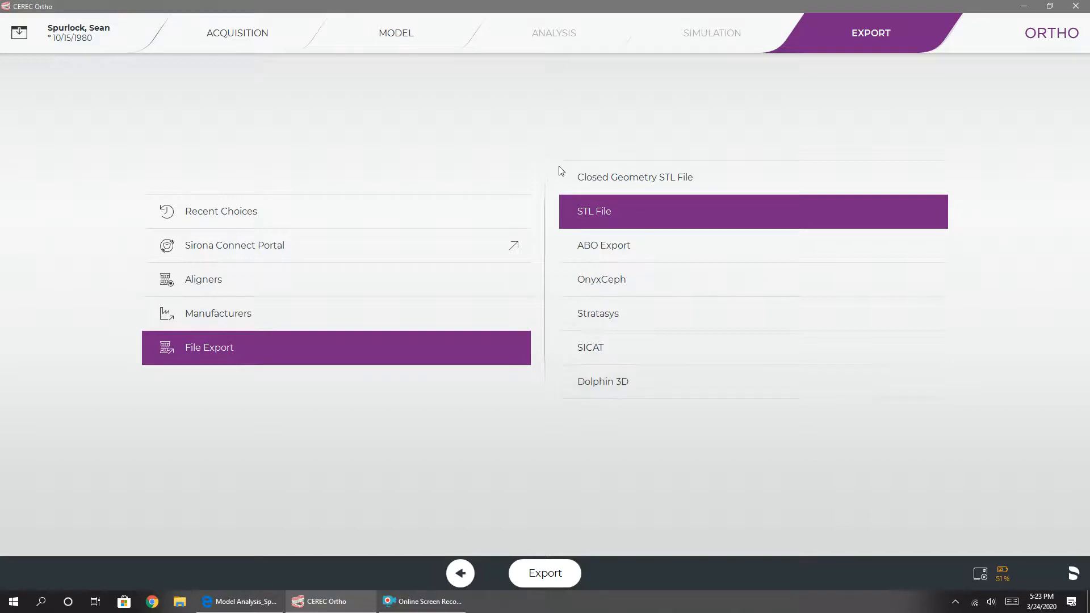
Return to the model phase, label the last molar beyond tooth 31 as 32, and center the tooth 29 marker
click(397, 34)
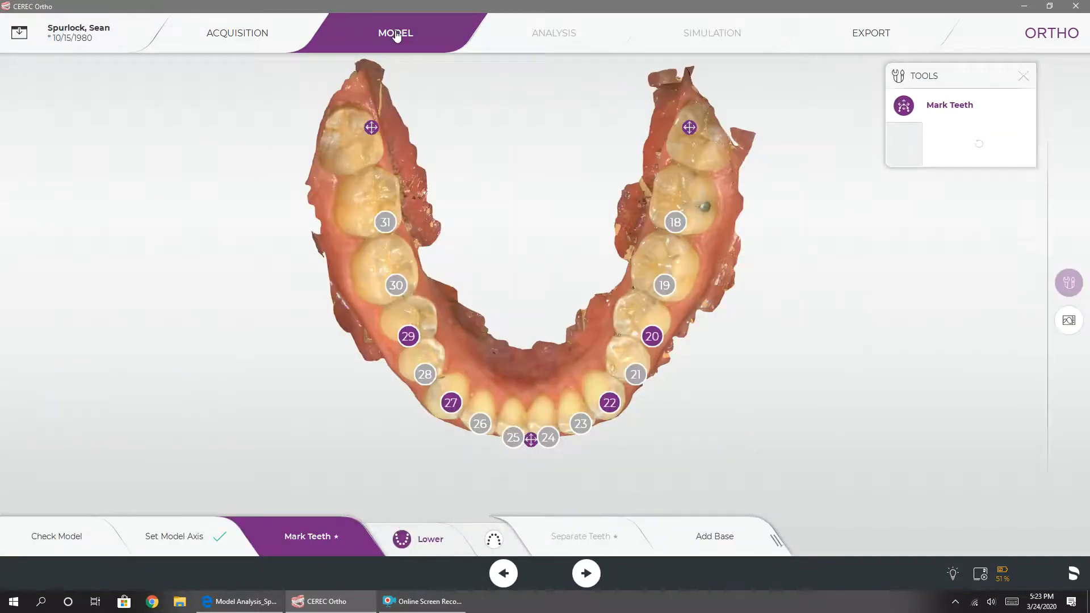
drag(371, 132, 353, 145)
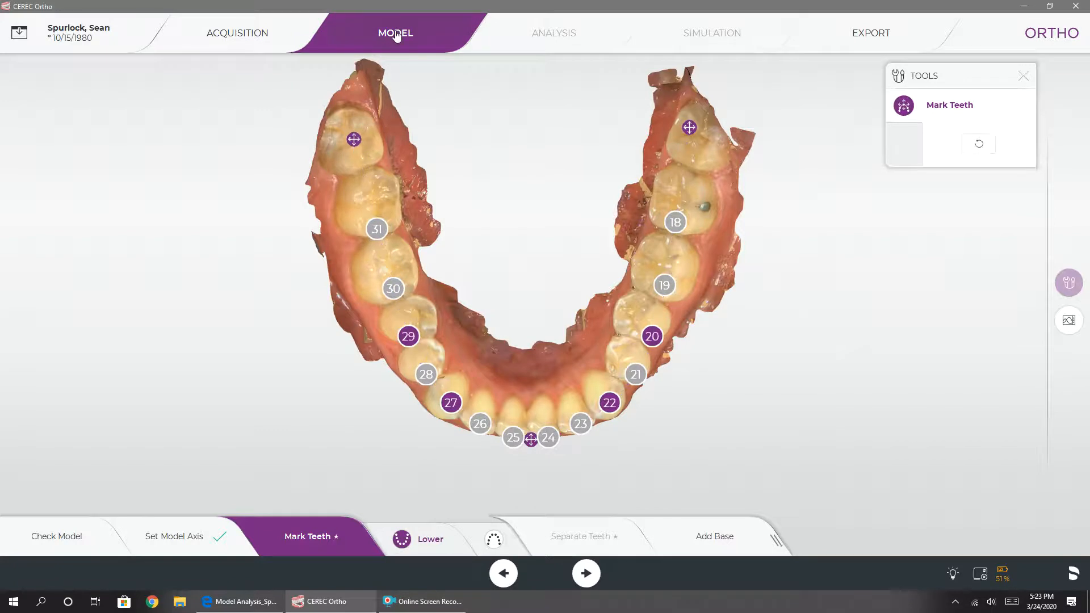
click(353, 145)
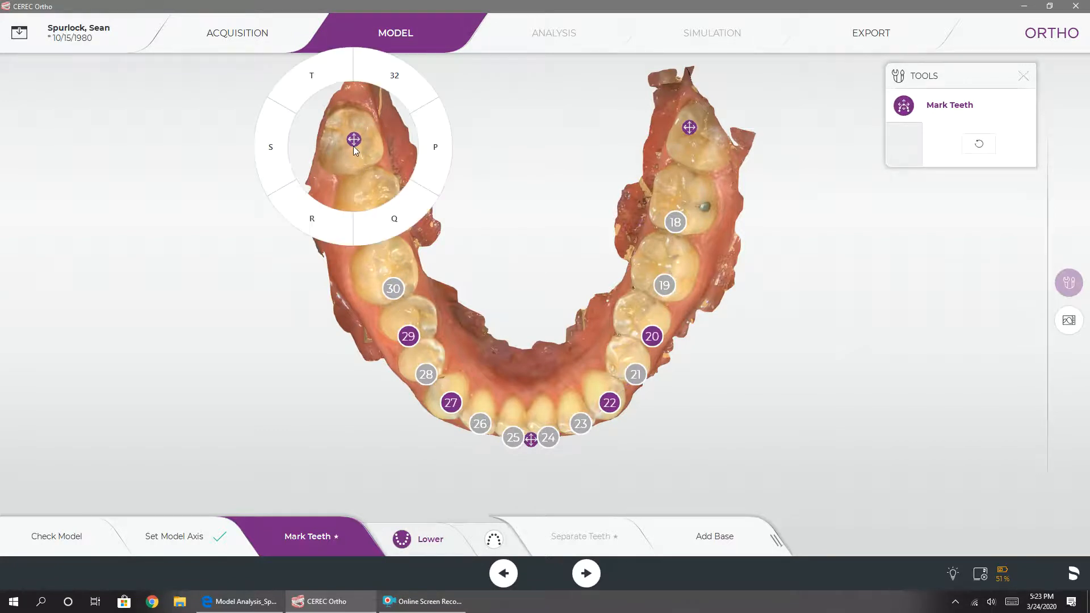
click(395, 74)
drag(409, 335, 414, 314)
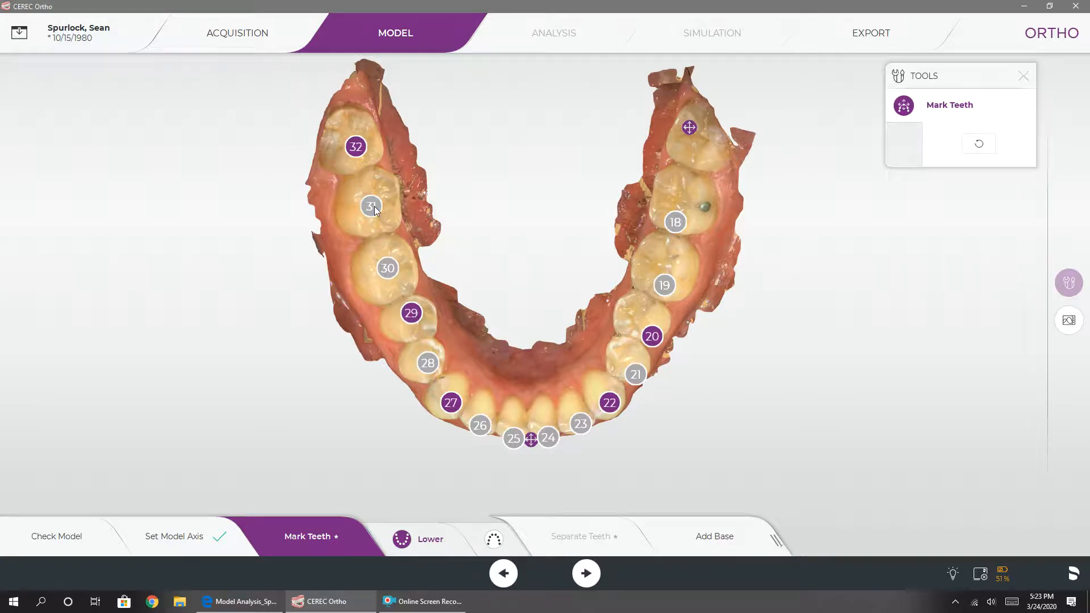
Place the midline marker between teeth 24 and 25, and label the last molar beyond tooth 18 as 17
drag(531, 442, 526, 425)
drag(689, 129, 702, 143)
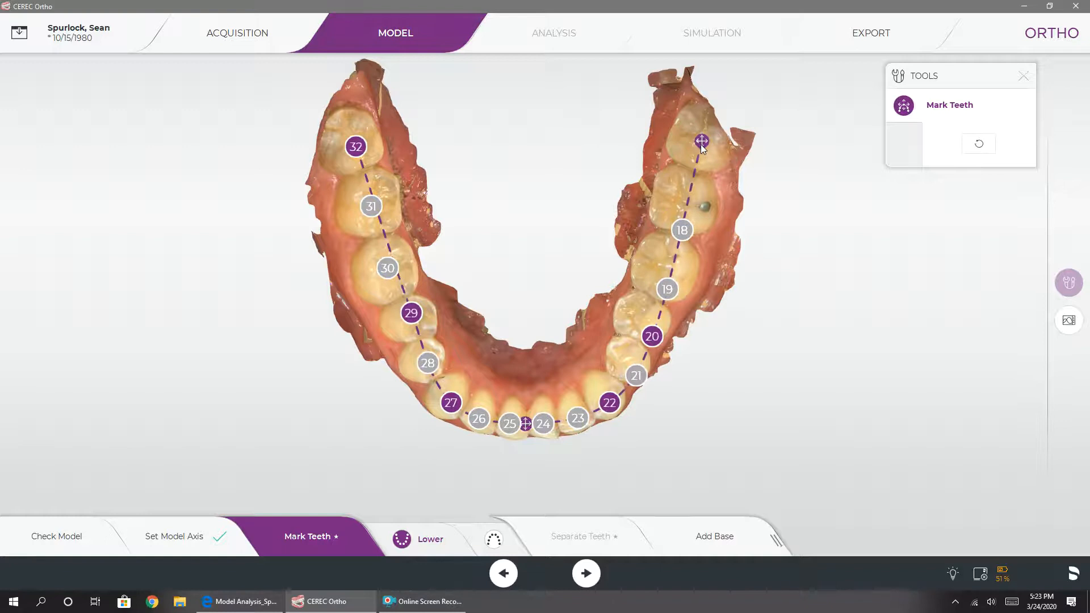
right_click(395, 33)
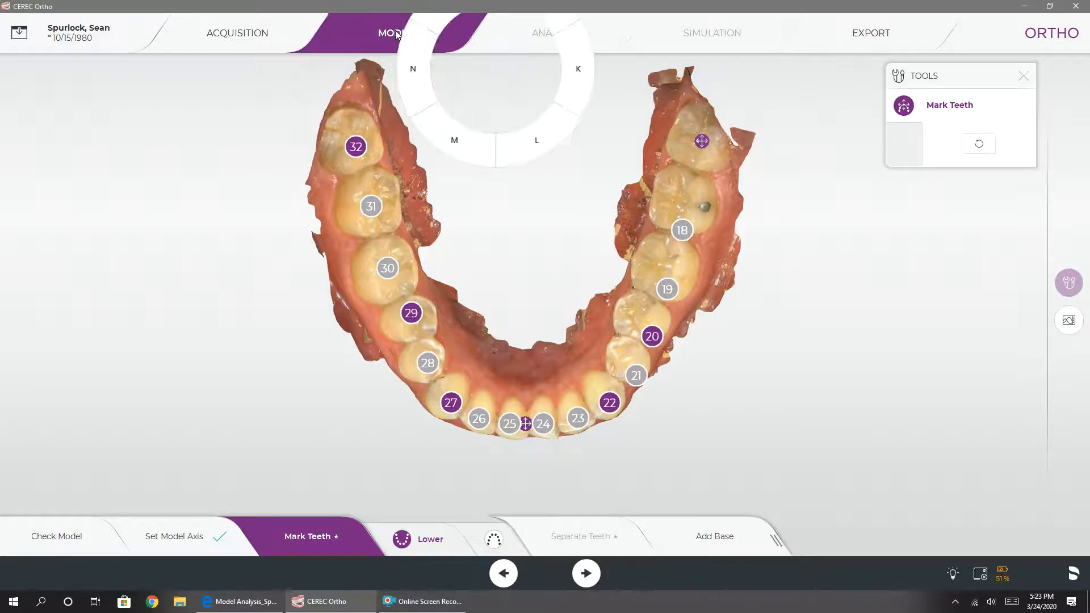
right_click(697, 144)
click(740, 87)
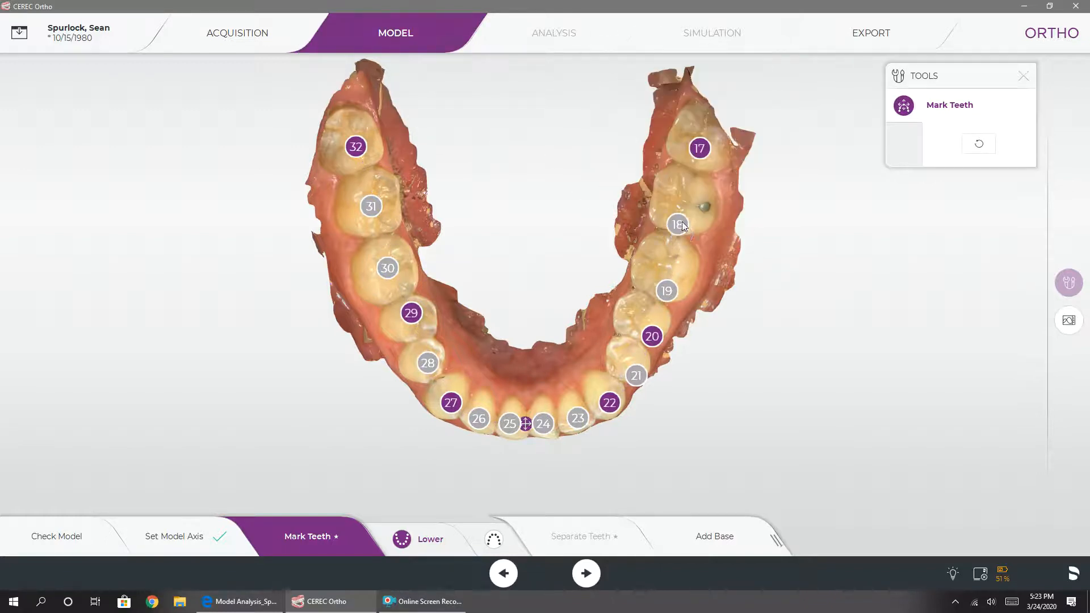
Center the markers for lower teeth 20, 22 and 19 on their crowns
drag(652, 336, 636, 313)
drag(609, 402, 605, 397)
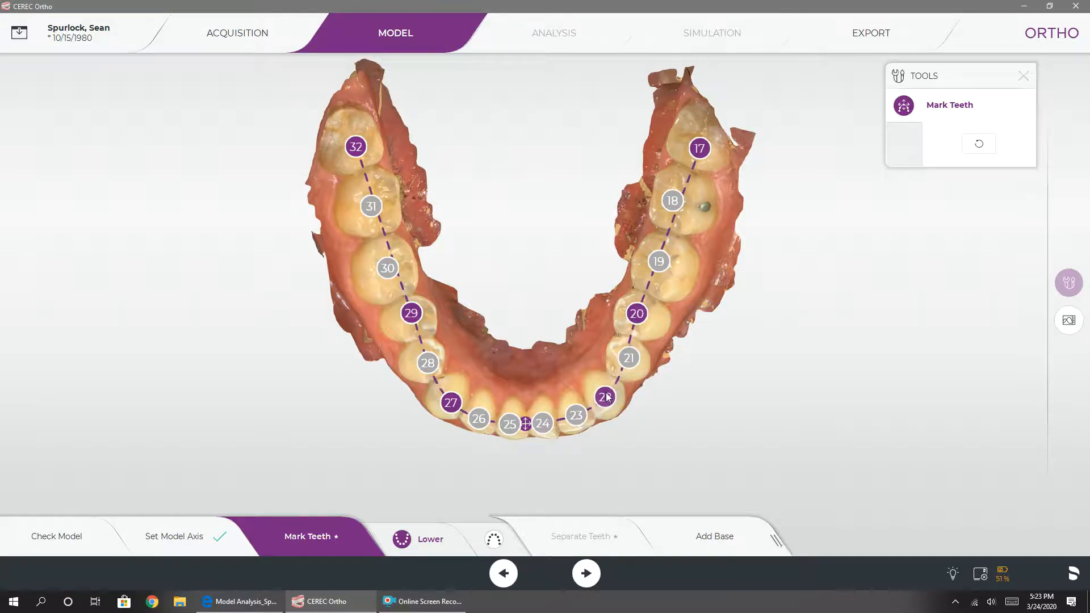
drag(637, 314, 637, 316)
drag(659, 265, 660, 273)
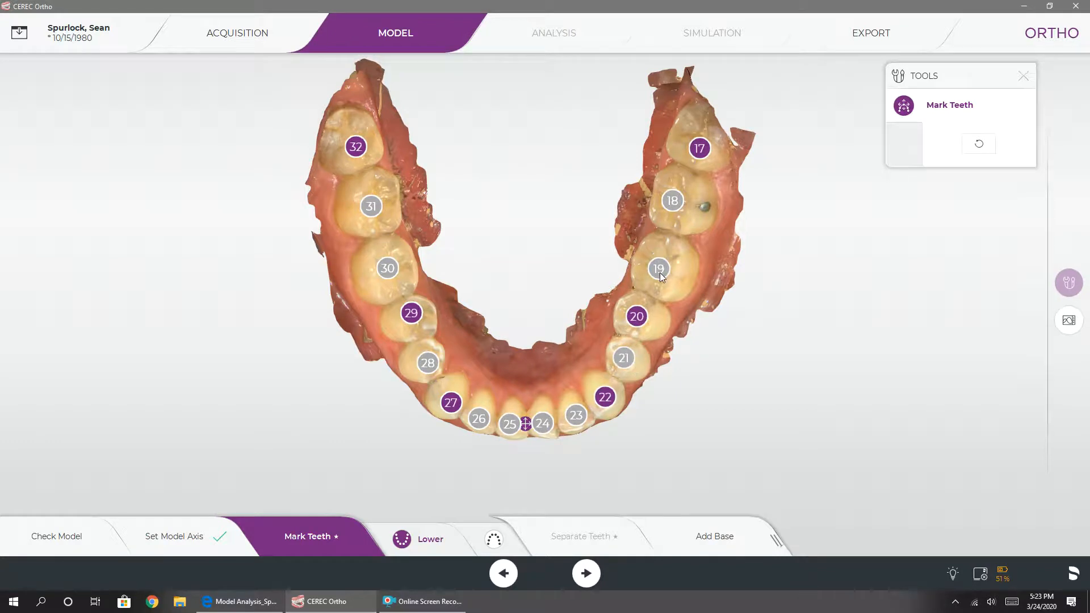
Center the lower tooth 17 marker on its crown, and label the last upper molar beyond tooth 2 as 1
drag(700, 152, 701, 144)
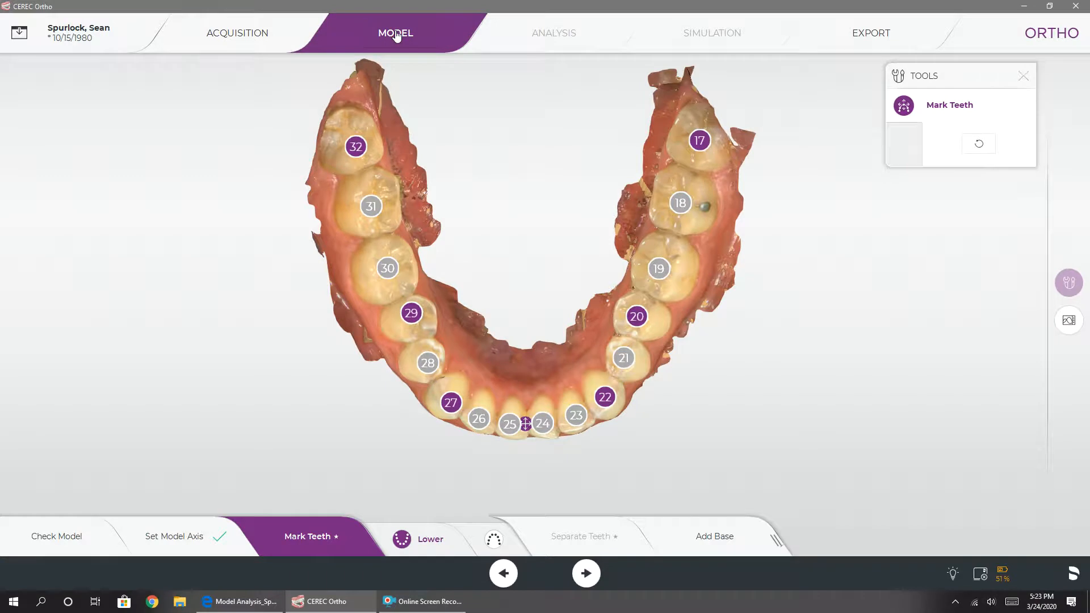
click(493, 540)
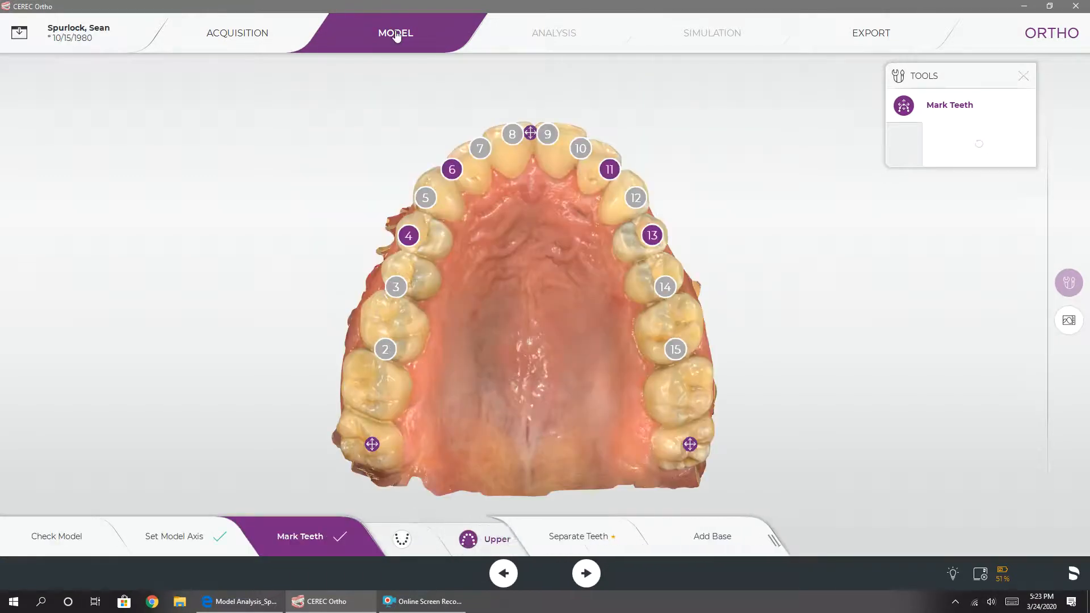
click(372, 445)
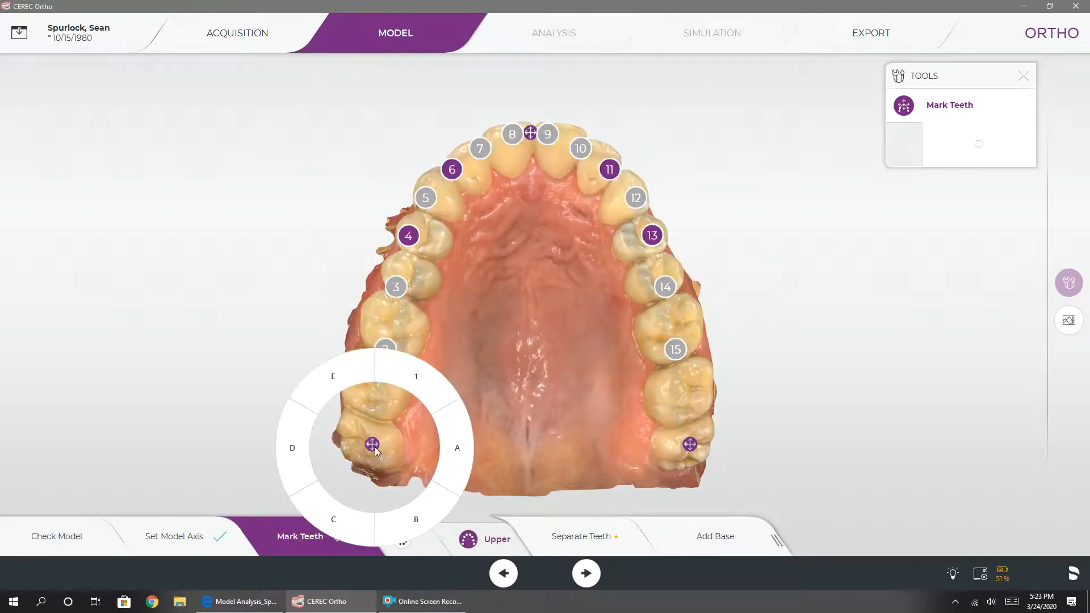
click(418, 382)
Center the markers for upper teeth 2, 3, 4, 5 and 6 on their crowns
drag(382, 351, 372, 381)
drag(398, 294, 391, 333)
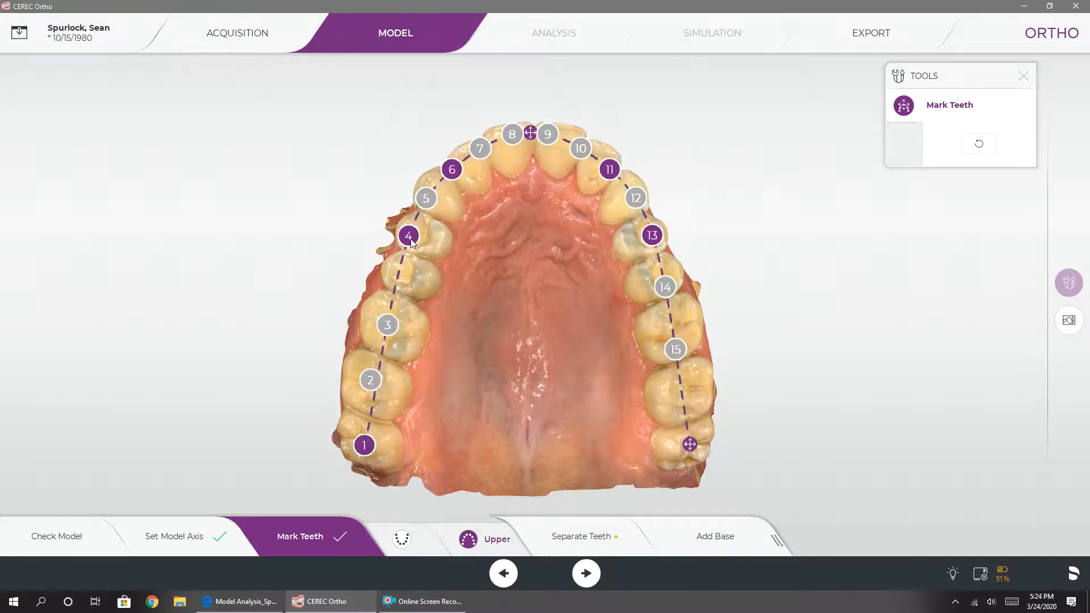
drag(409, 237, 410, 271)
drag(426, 215, 426, 231)
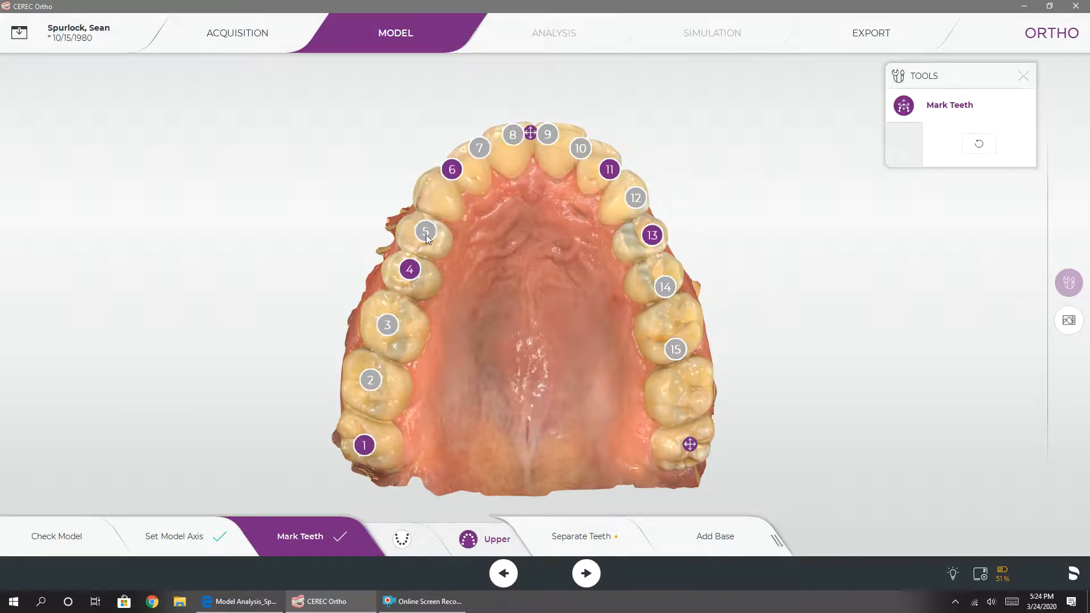
drag(452, 170, 436, 193)
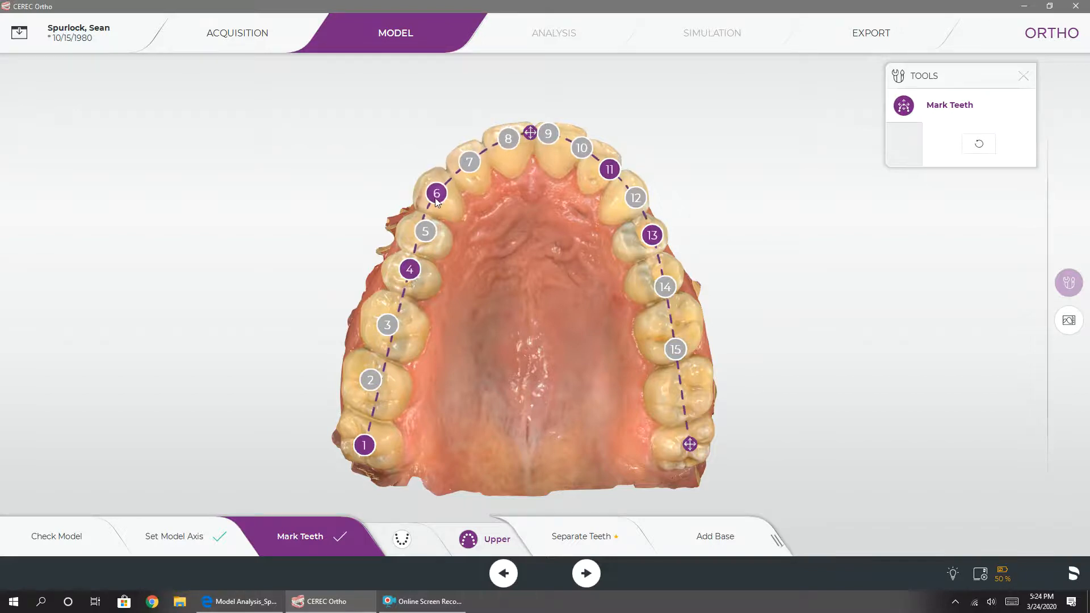
Label the last upper molar beyond tooth 15 as 16, and center the markers for upper teeth 9 through 15 on their crowns
click(687, 448)
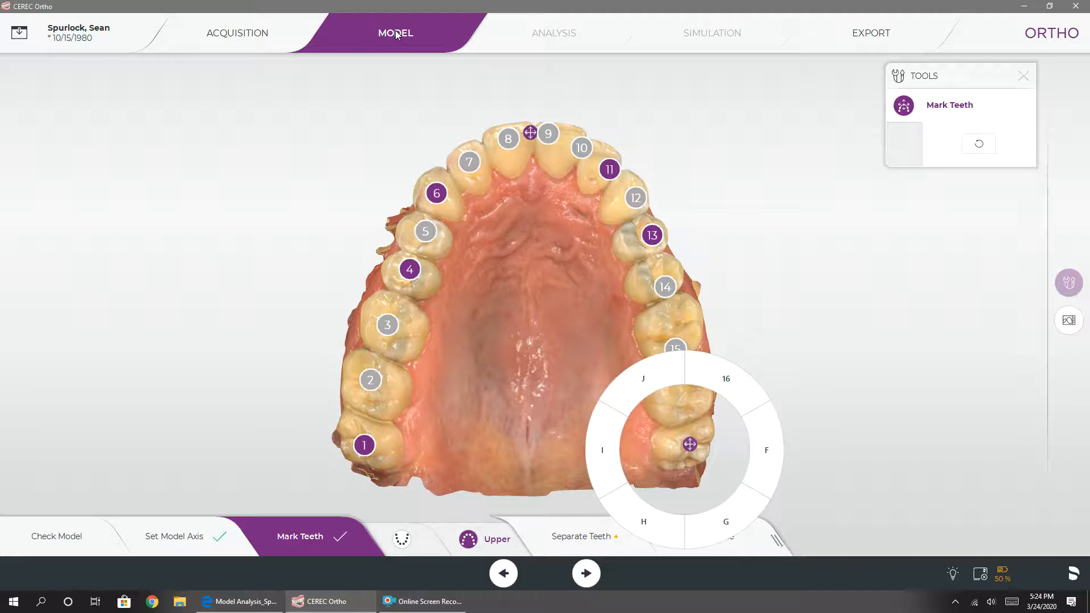
click(729, 383)
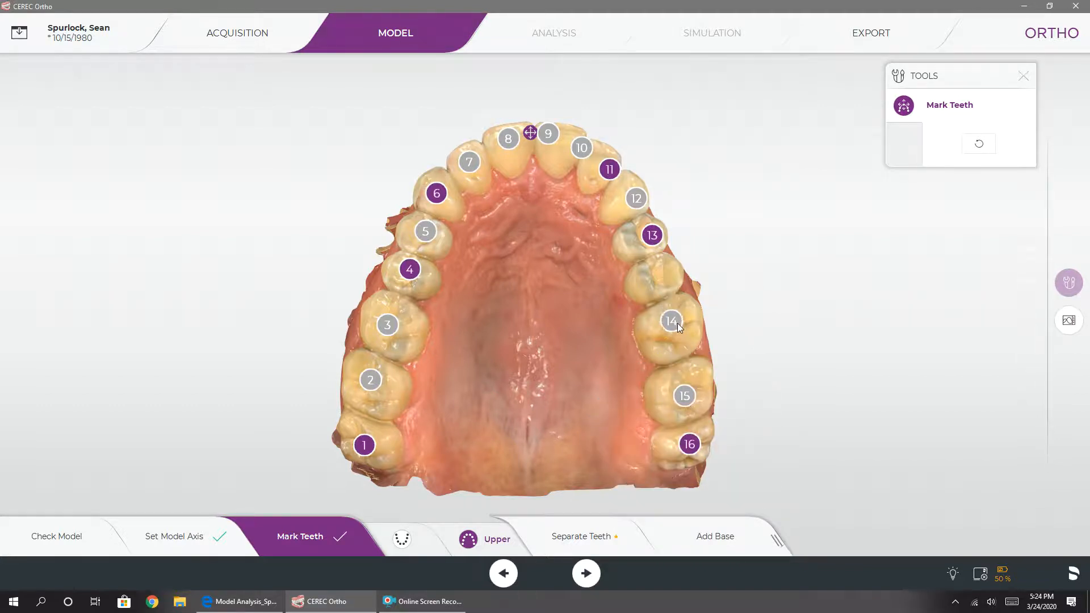
drag(653, 236, 658, 279)
drag(609, 170, 624, 198)
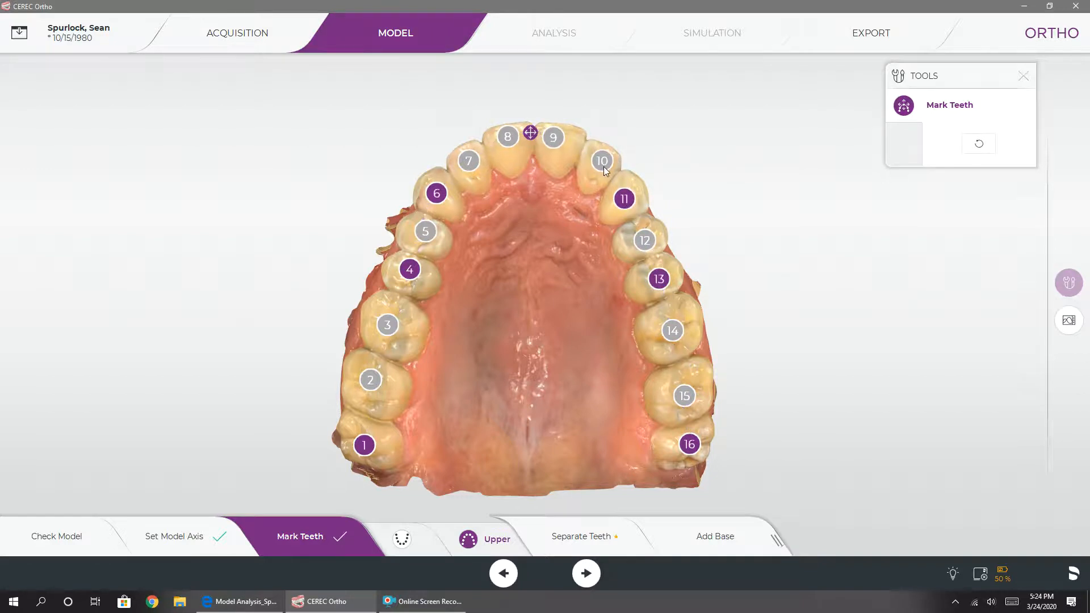
drag(557, 143, 560, 144)
Separate the teeth on the lower and upper jaws and check the segmented crowns
click(396, 34)
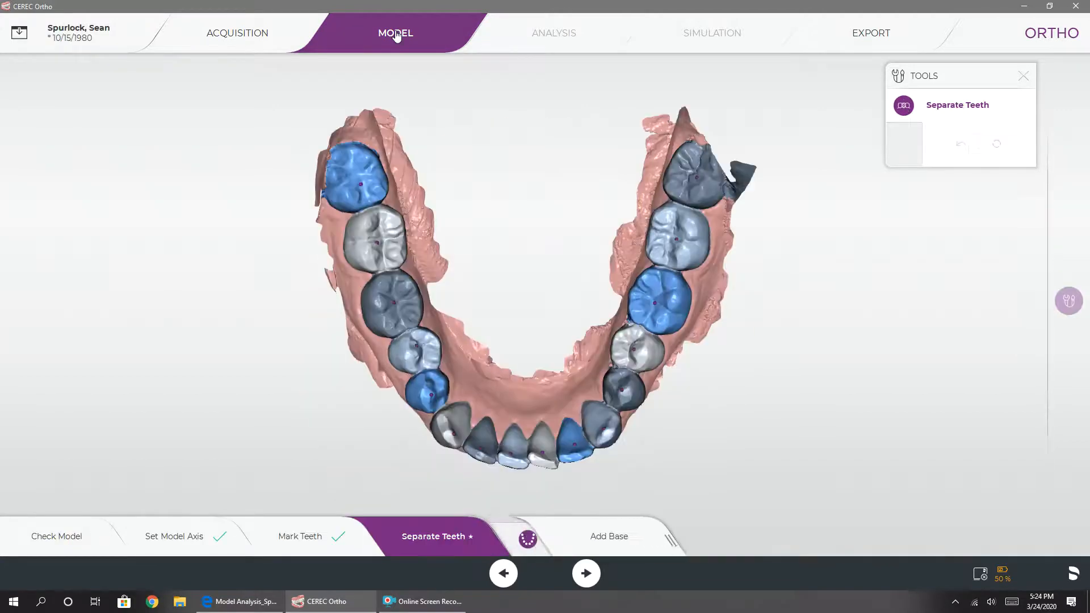
mouse_move(687, 444)
mouse_down()
mouse_move(681, 413)
mouse_move(673, 440)
mouse_move(690, 436)
mouse_move(658, 448)
mouse_move(681, 425)
mouse_move(651, 446)
mouse_move(693, 430)
mouse_up()
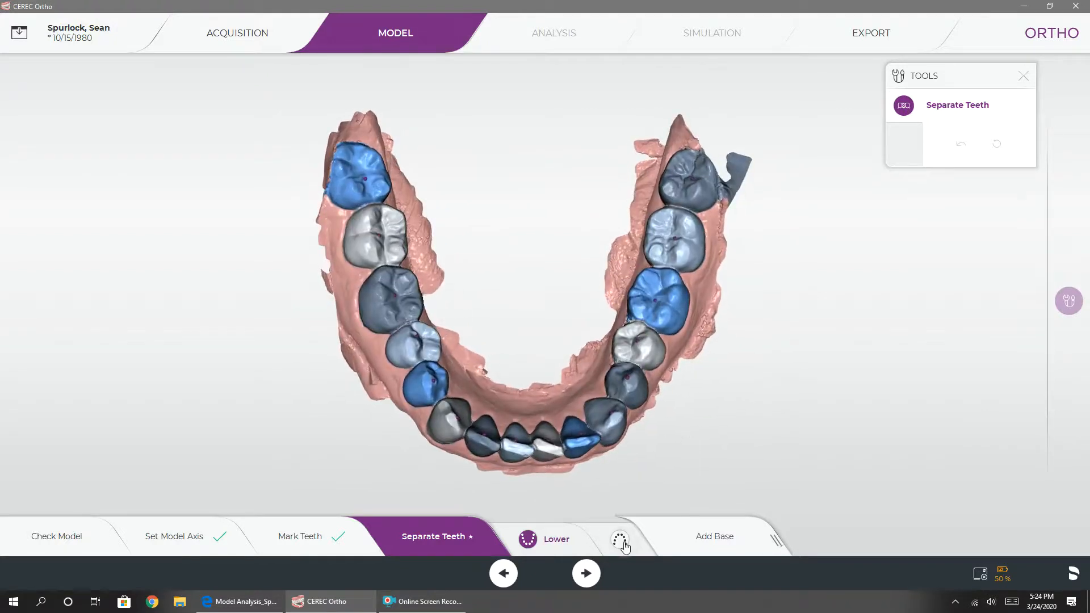
click(620, 539)
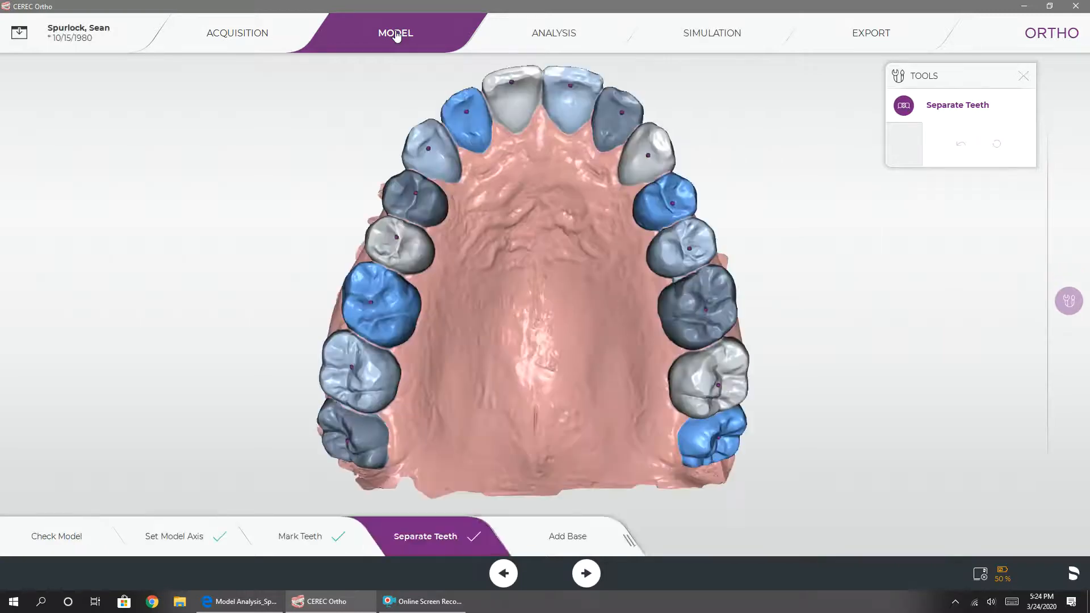
mouse_move(561, 319)
mouse_down()
mouse_move(558, 399)
mouse_move(557, 369)
mouse_move(579, 357)
mouse_move(568, 318)
mouse_up()
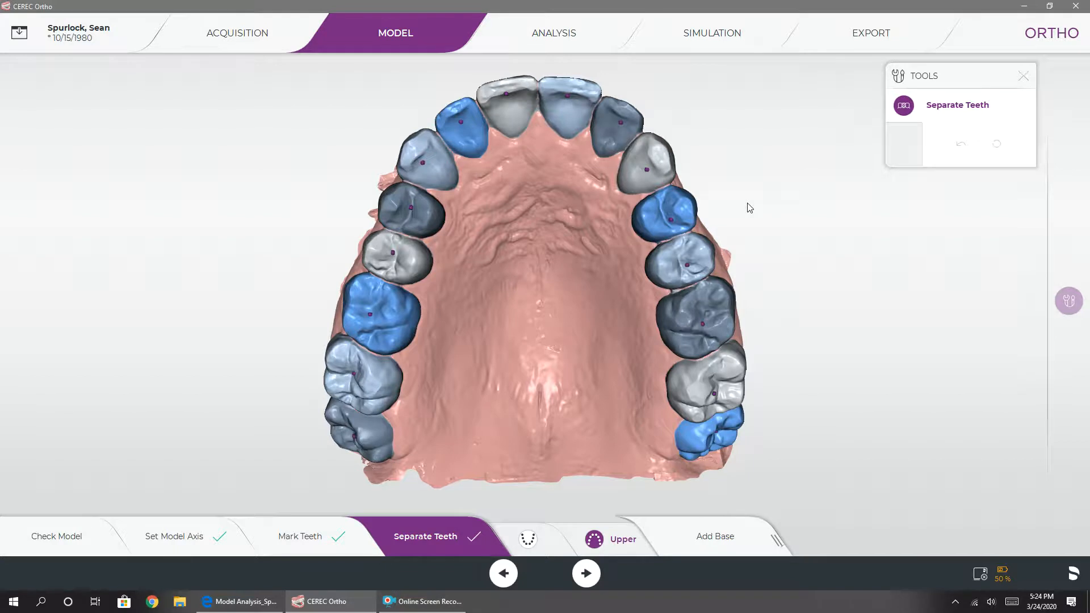
Start an ABO base, setting the maxilla base height to 12.5 mm and the mandible base height to 10.0 mm
click(712, 544)
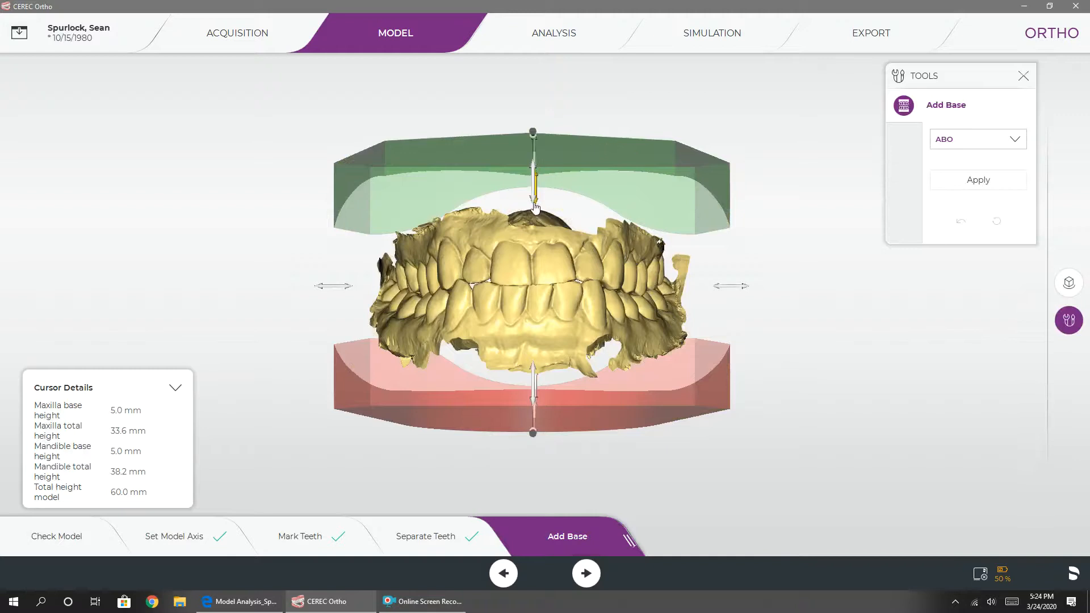
drag(531, 203, 534, 238)
drag(533, 369, 533, 343)
click(1008, 139)
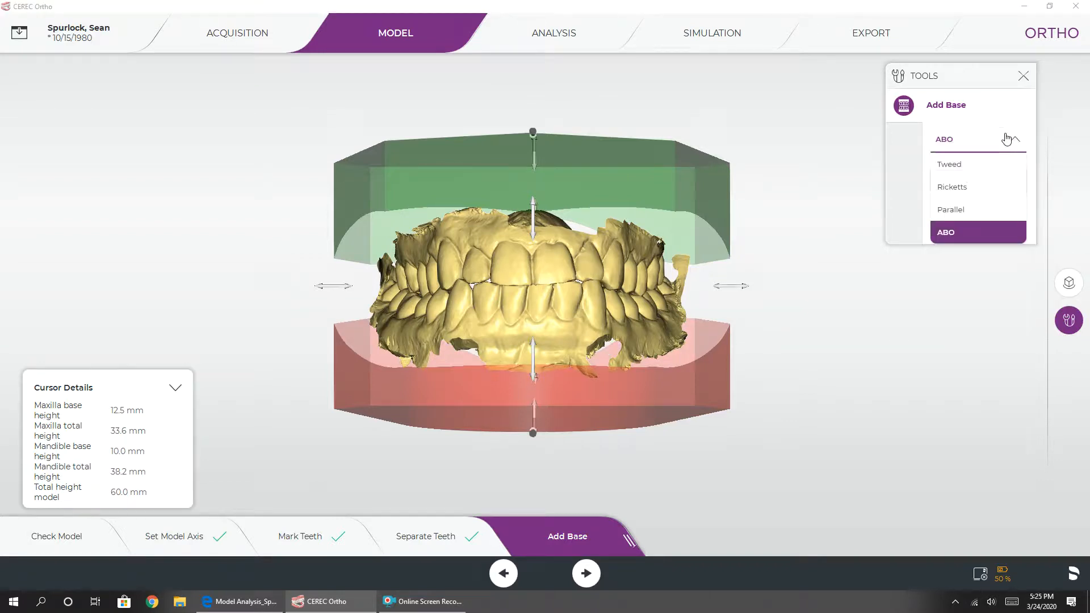
click(848, 173)
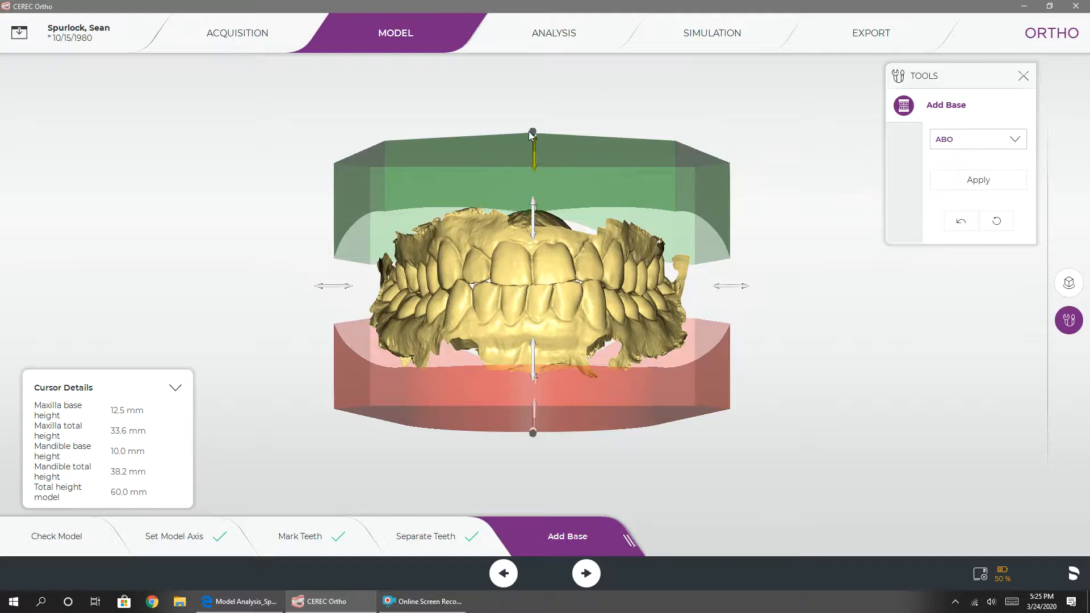
Reduce the total model height to 49.0 mm, narrow the base slightly, and apply the ABO base
drag(532, 132, 533, 160)
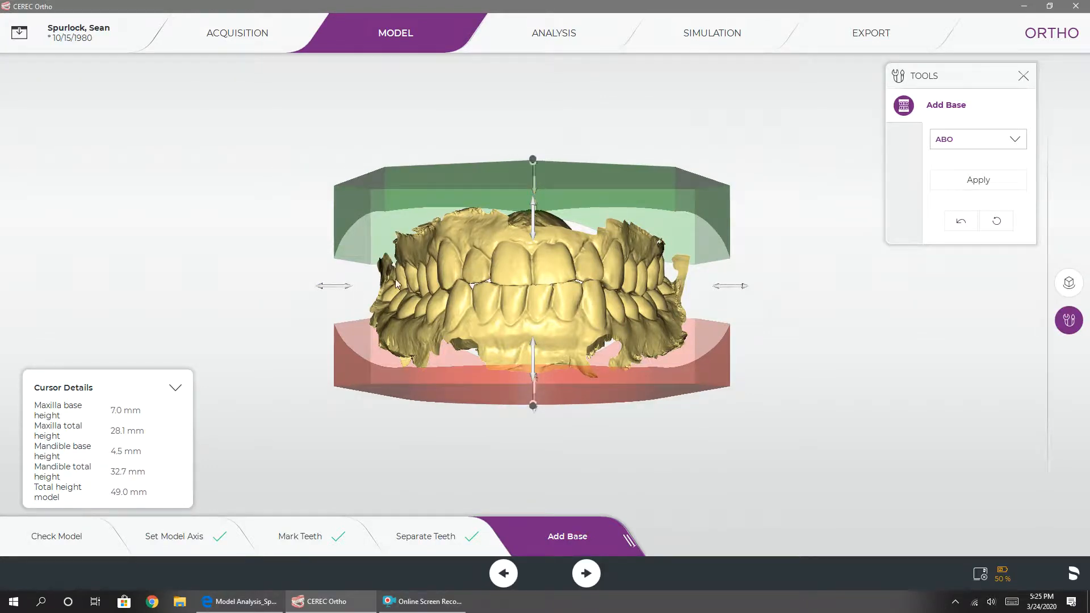
drag(718, 287, 712, 287)
click(953, 182)
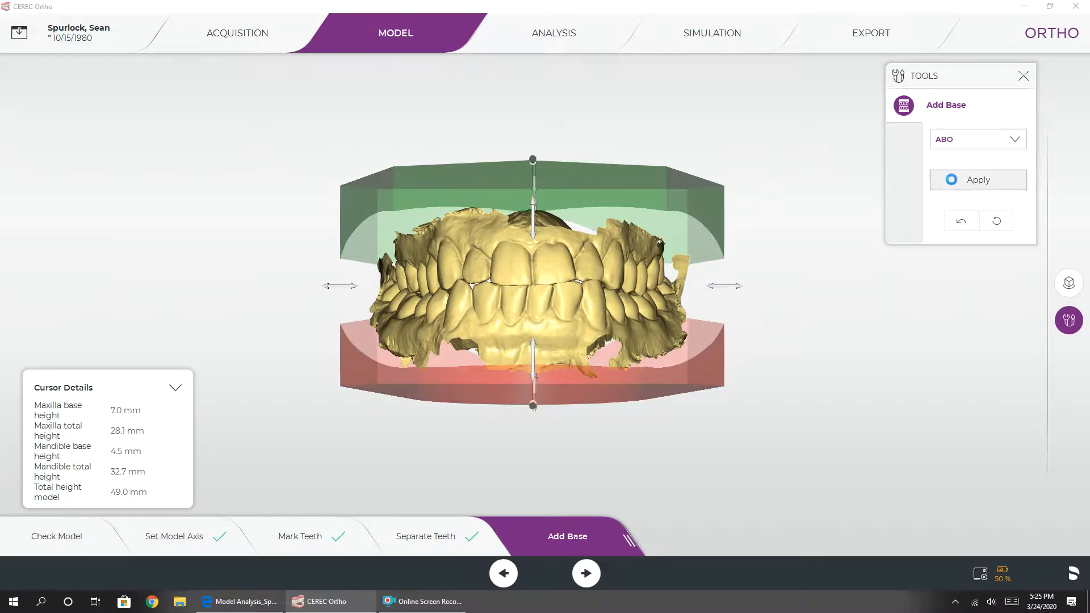
Inspect the based models from behind and from the front, including the engraved back faces and the teeth in occlusion
drag(625, 429, 523, 455)
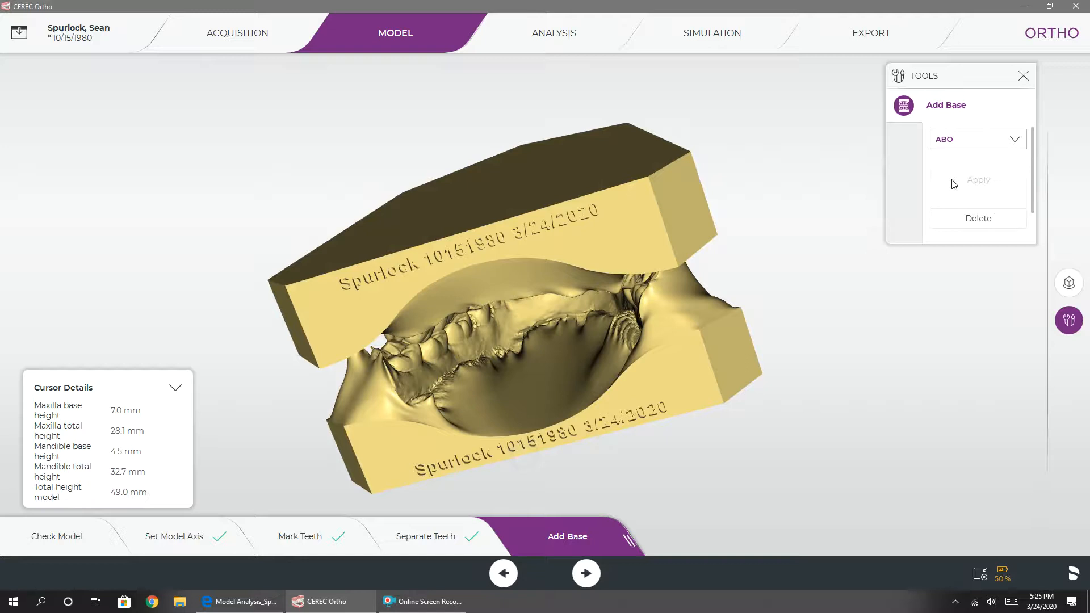
drag(625, 318, 857, 335)
drag(437, 324, 520, 366)
scroll(561, 206, up, 4)
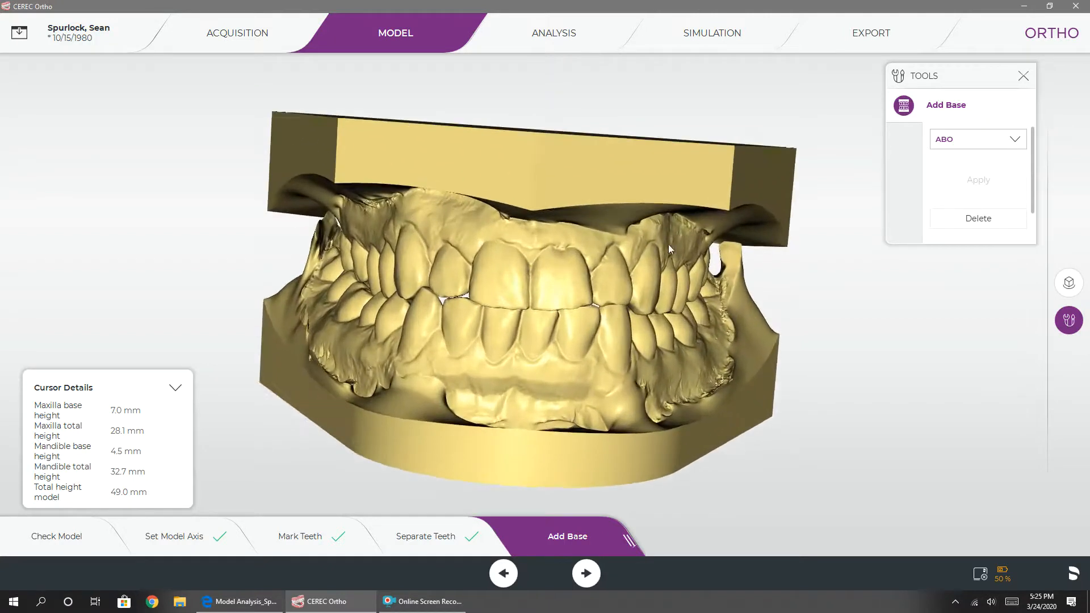
drag(531, 318, 521, 302)
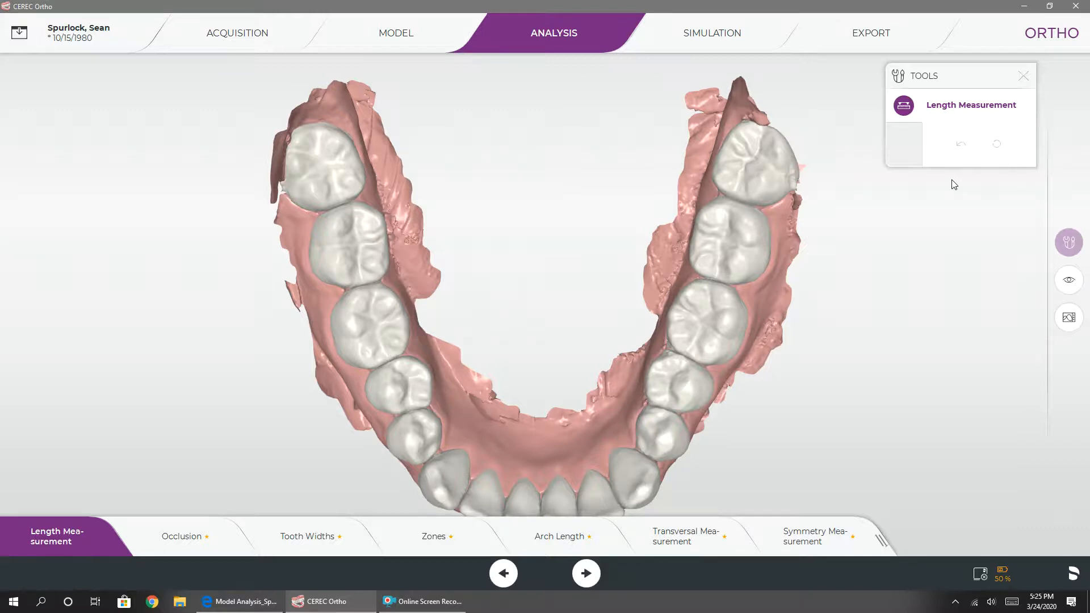
Complete the occlusion analysis, and adjust the tooth width endpoints on the lower right and upper right first molars
click(197, 546)
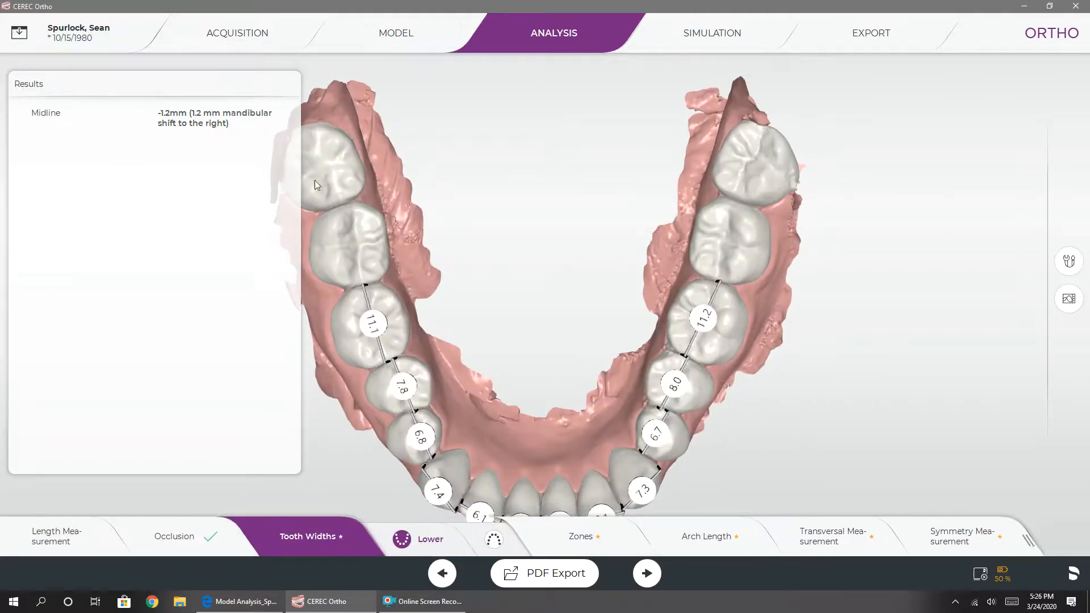
mouse_move(367, 299)
mouse_down()
mouse_move(391, 304)
mouse_move(408, 323)
mouse_move(360, 312)
mouse_move(339, 348)
mouse_move(354, 346)
mouse_move(327, 303)
mouse_move(345, 316)
mouse_move(368, 293)
mouse_up()
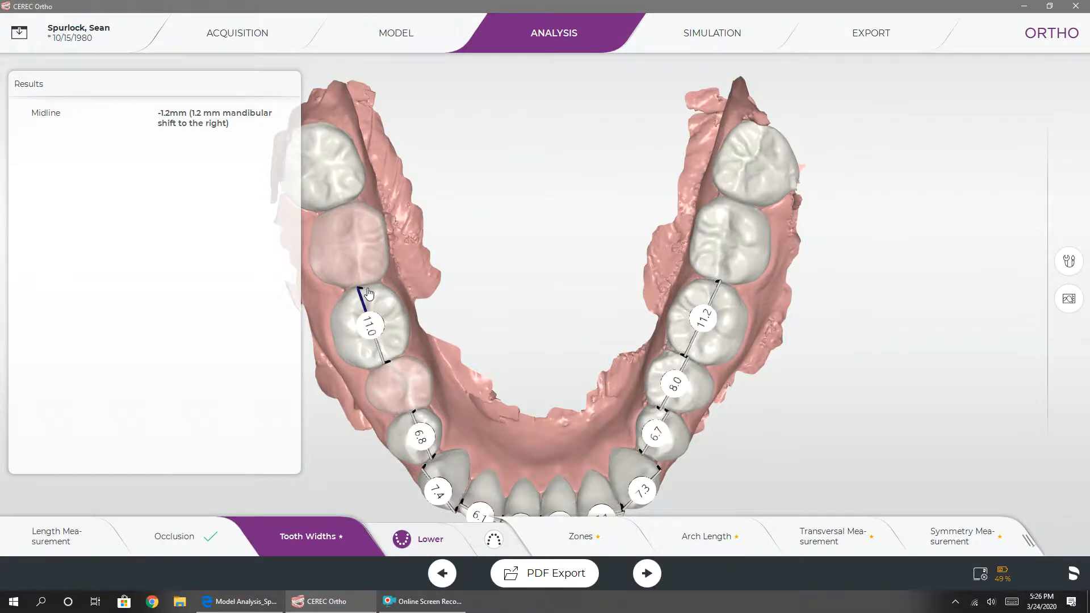
click(494, 538)
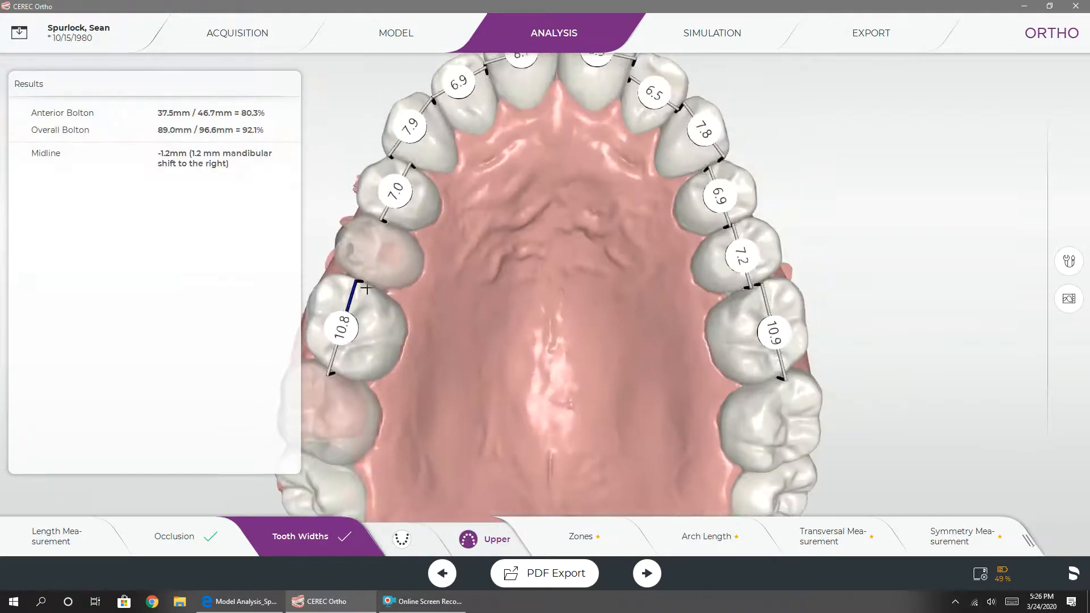
click(366, 288)
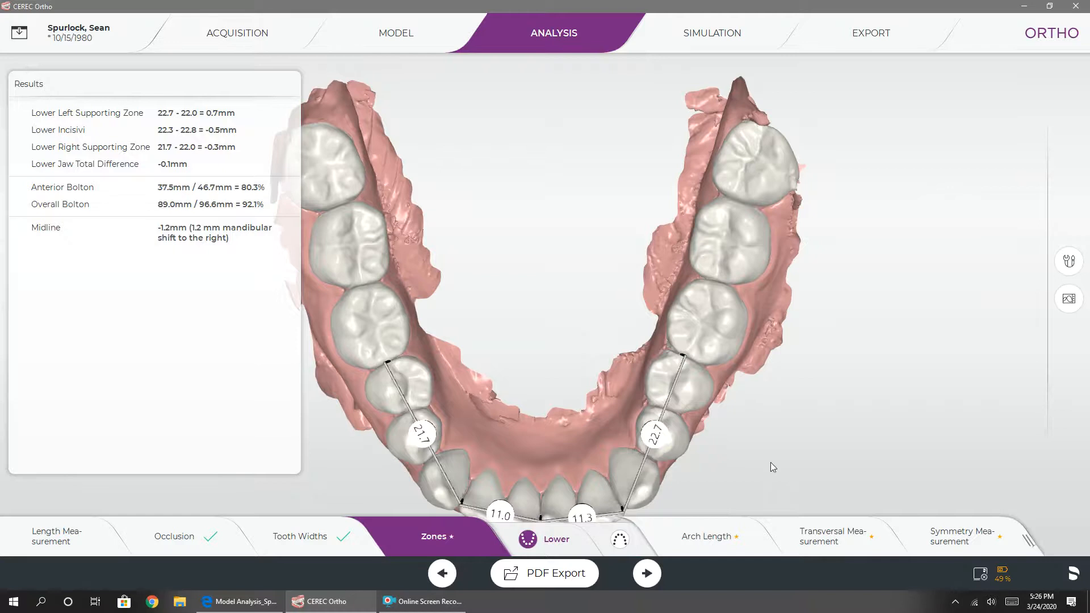
Complete the upper jaw zones, and adjust the lower arch length curve's endpoint at tooth 19 before continuing to the upper arch
click(620, 540)
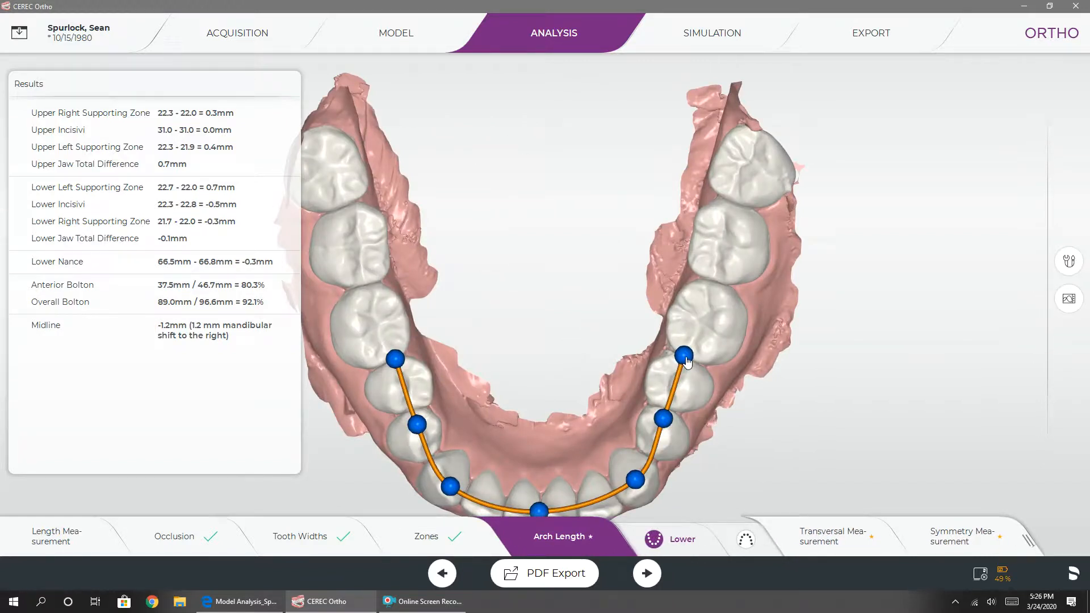
mouse_move(685, 356)
mouse_down()
mouse_move(711, 286)
mouse_move(687, 359)
mouse_up()
click(745, 540)
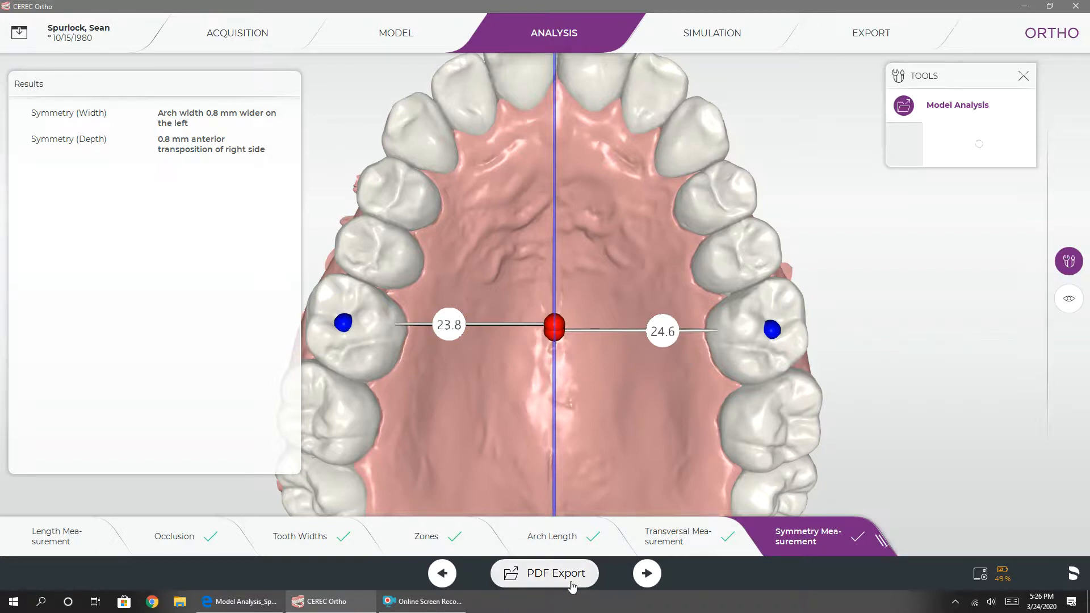
Switch to the Model Analysis PDF report and examine both pages, from tooth widths to the midline and sagittal symmetry results
click(271, 602)
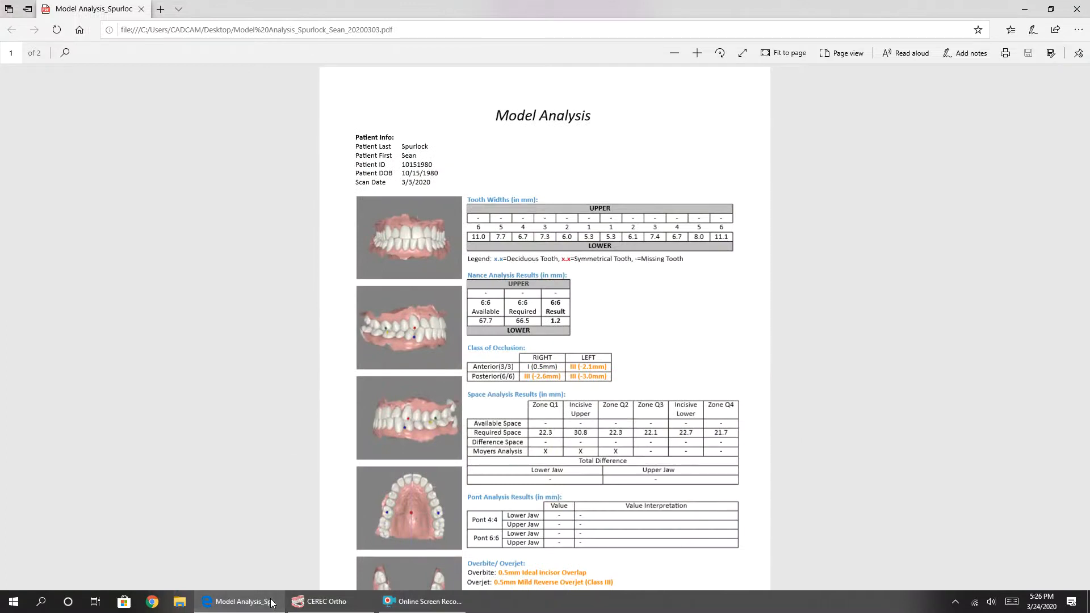
ctrl+scroll(545, 295, up, 3)
scroll(545, 327, up, 1)
scroll(545, 327, down, 2)
scroll(545, 327, down, 10)
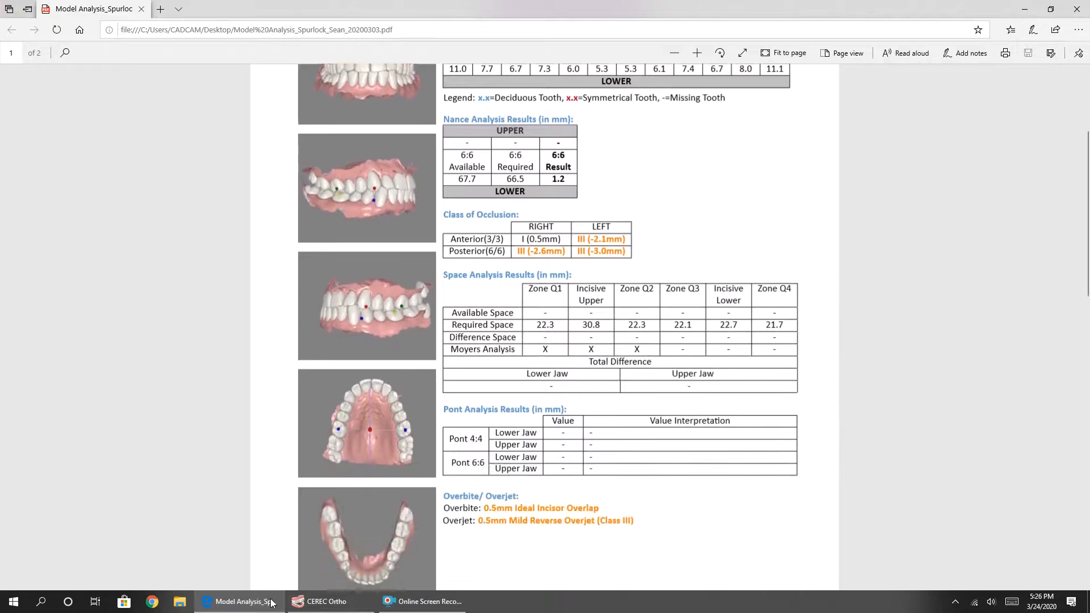
scroll(545, 327, down, 8)
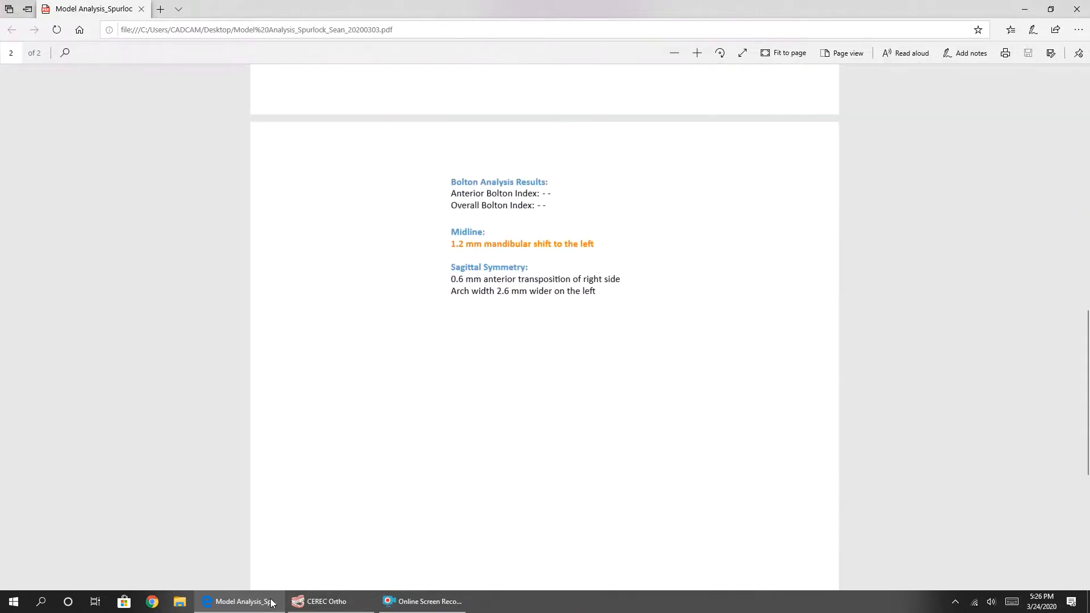
scroll(545, 327, up, 6)
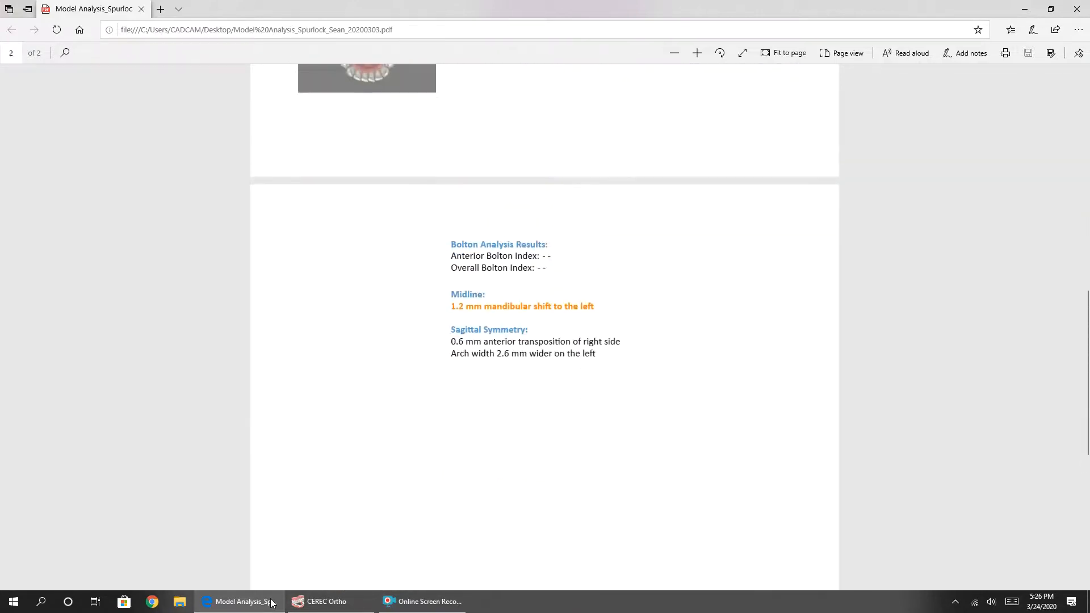
scroll(271, 604, up, 3)
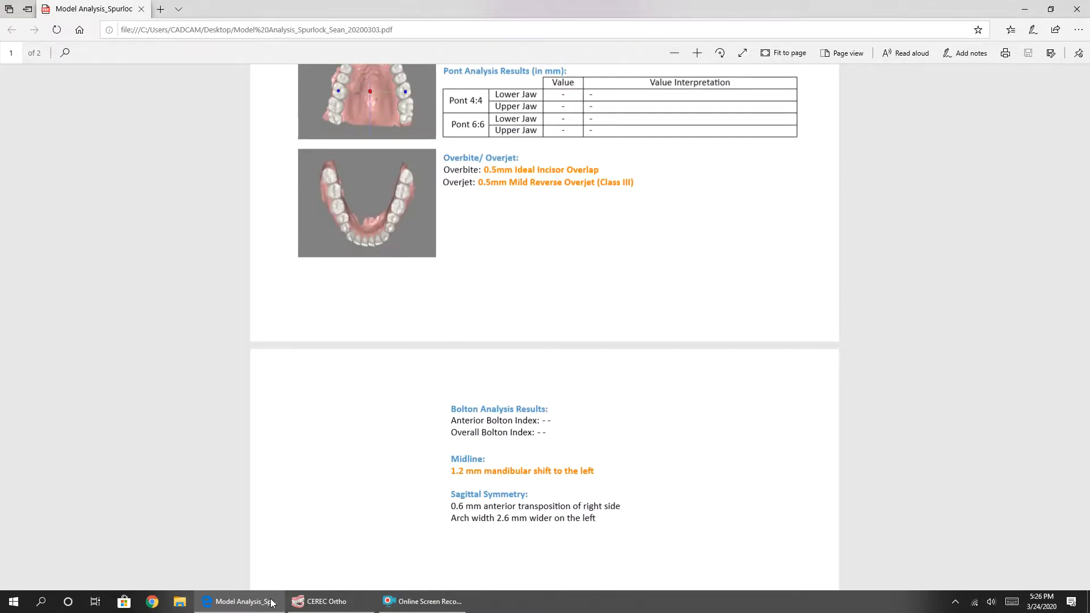
scroll(271, 603, up, 5)
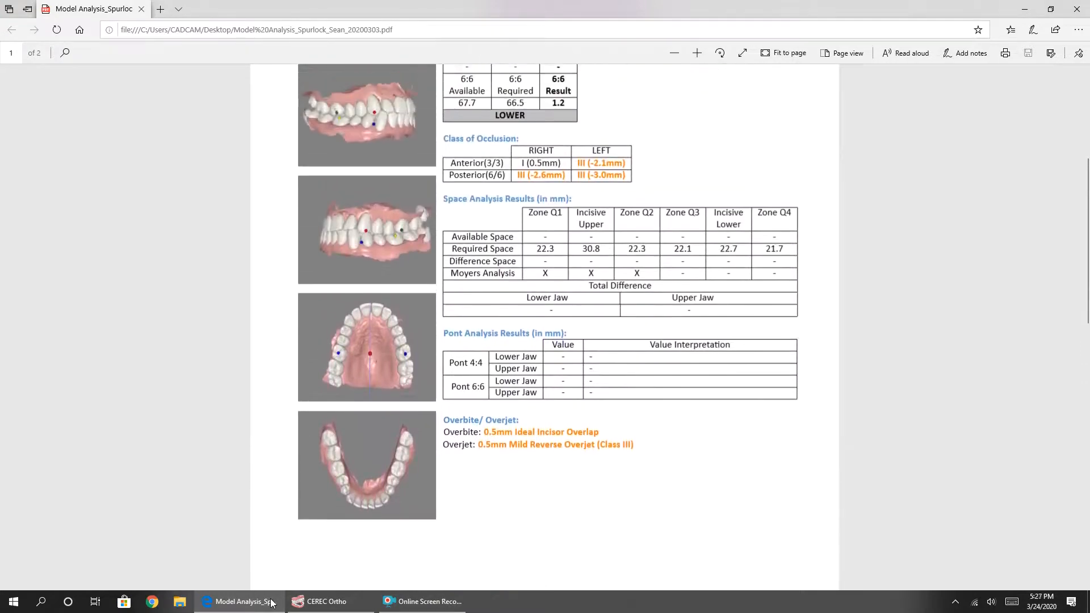
scroll(271, 603, up, 5)
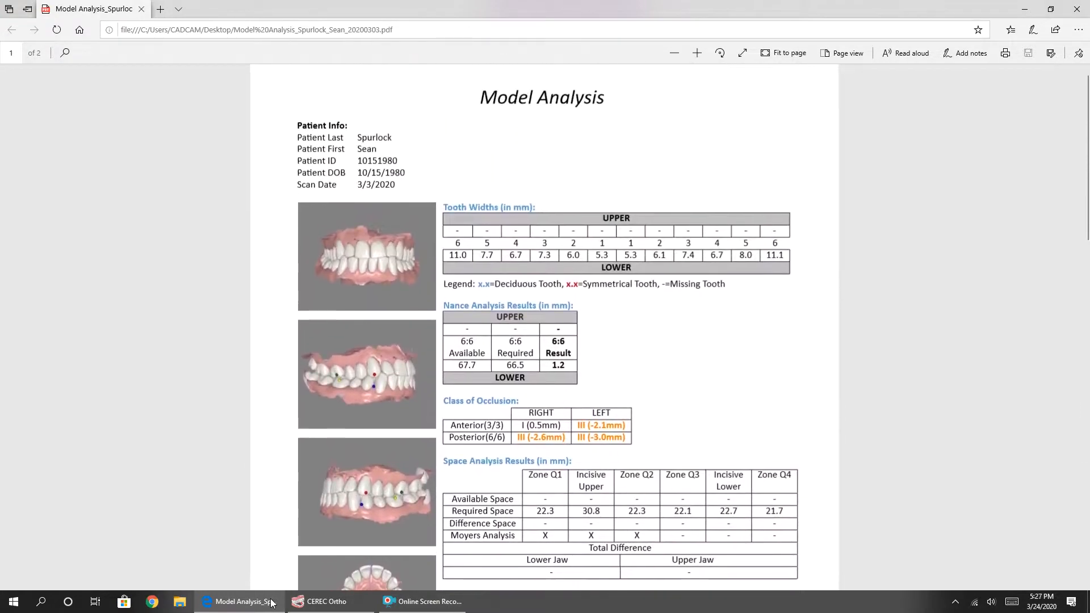
scroll(271, 604, down, 5)
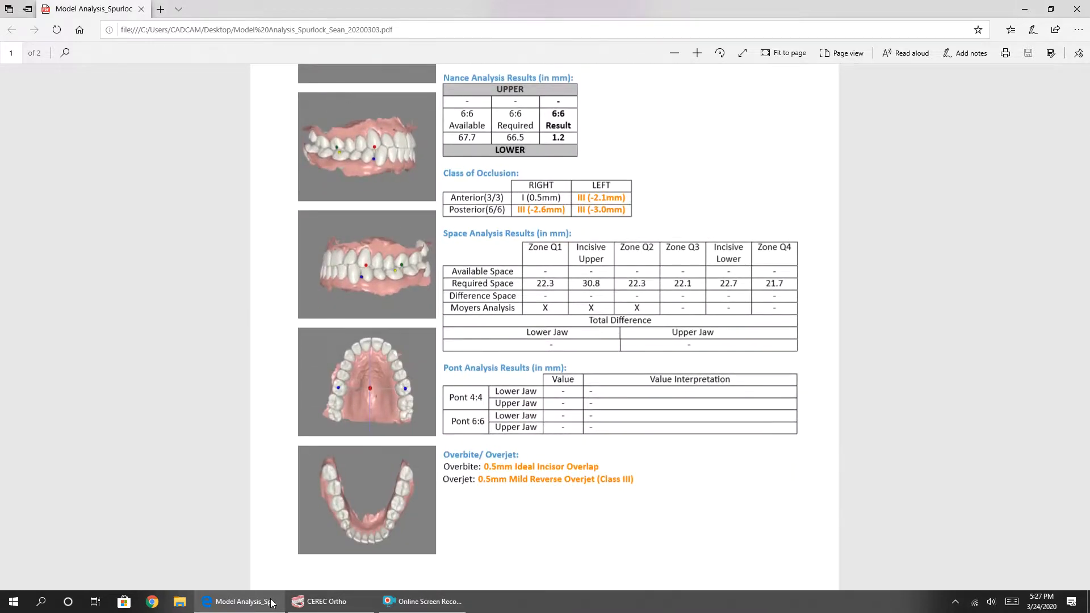
Review the tooth widths and occlusion results on the report's first page, and close the report to return to the symmetry measurement
scroll(271, 603, up, 4)
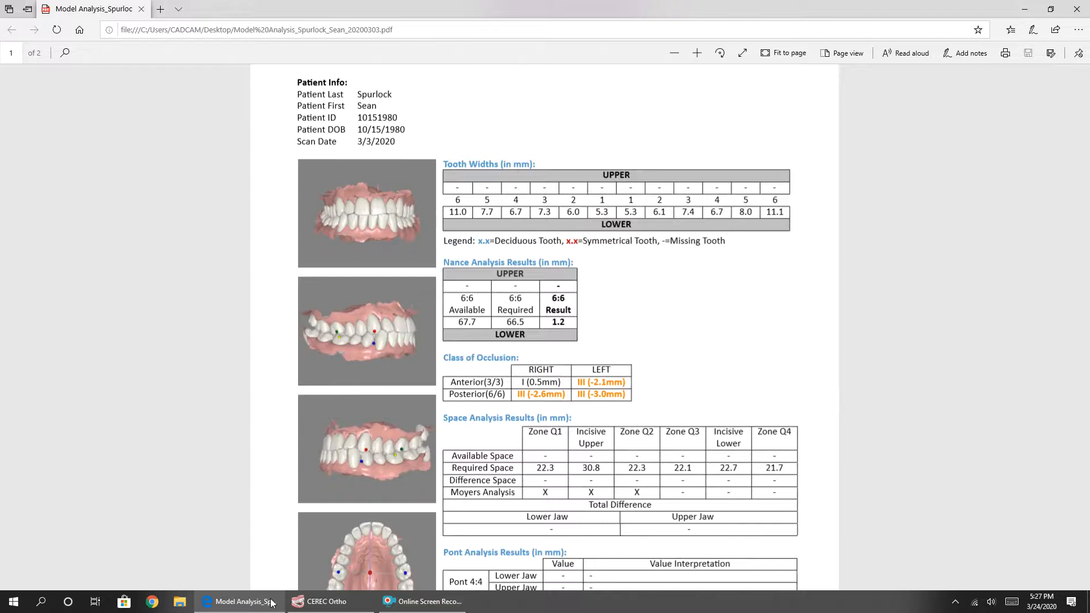
click(1077, 8)
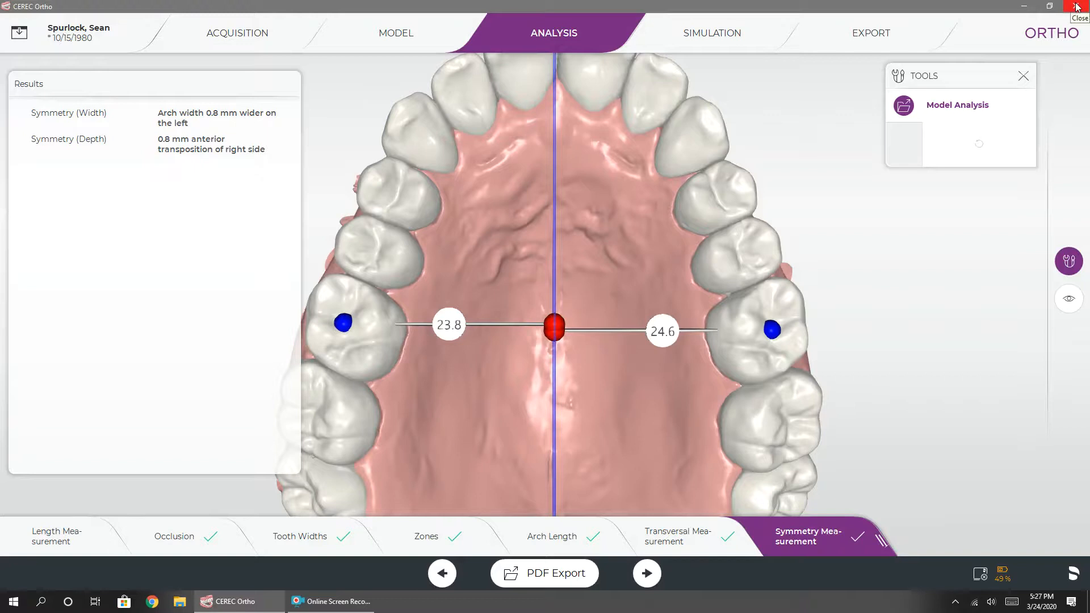
scroll(830, 238, down, 6)
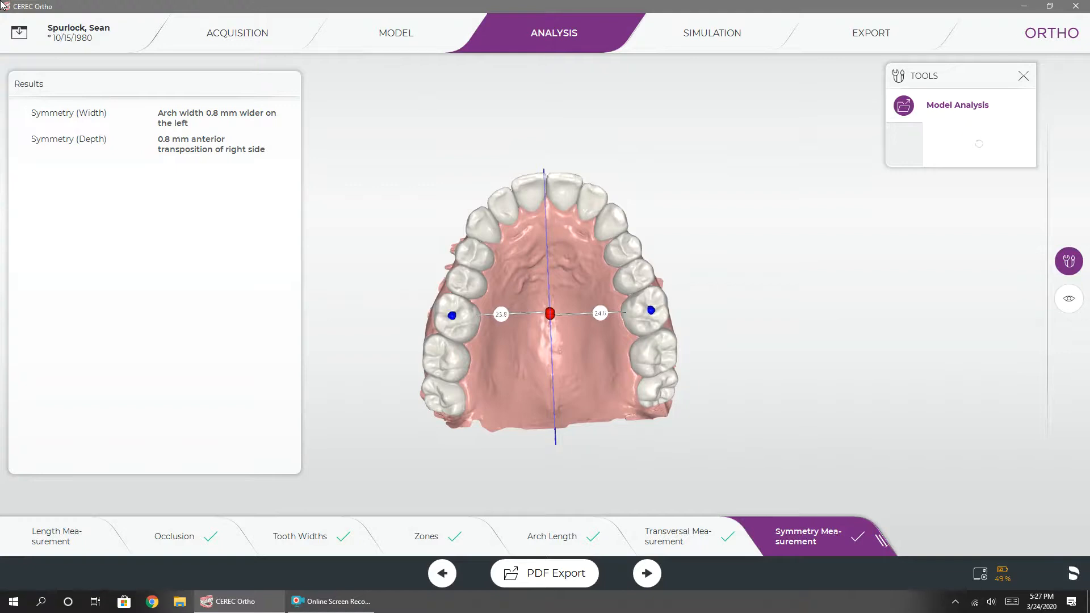
Open the treatment simulation and hide the antagonist contacts and the raphe median plane
click(720, 45)
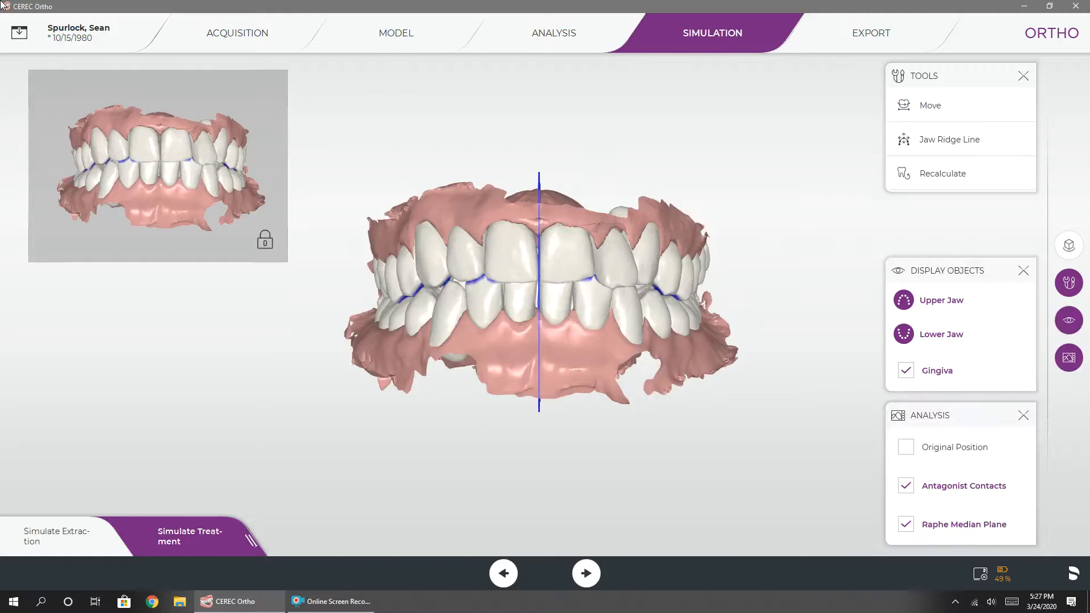
click(906, 486)
click(906, 525)
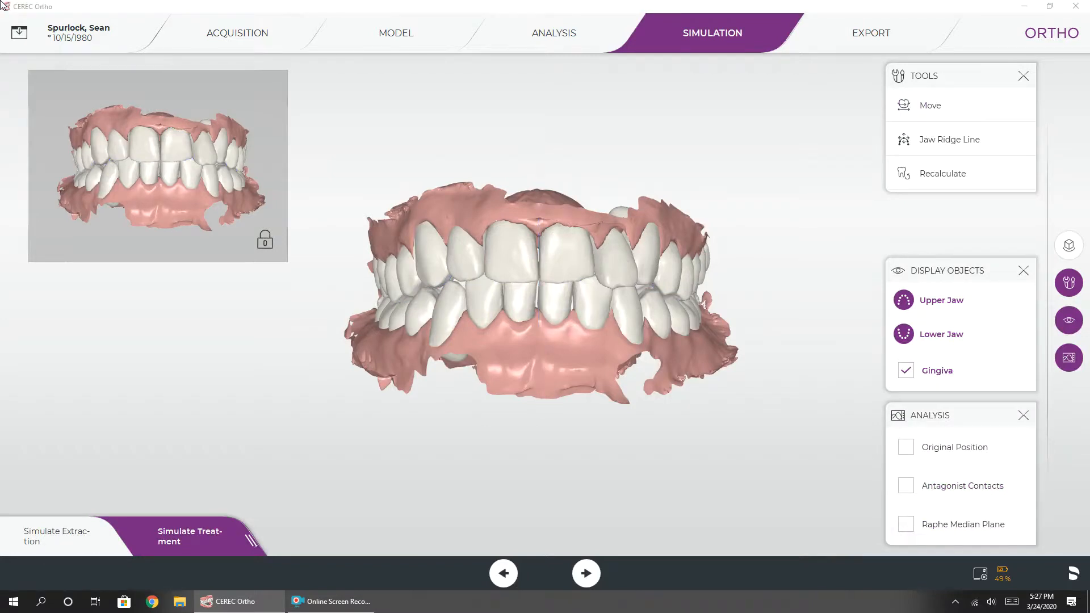
Compare the simulated tooth alignment with the original position on both jaws from the front
drag(596, 489, 620, 495)
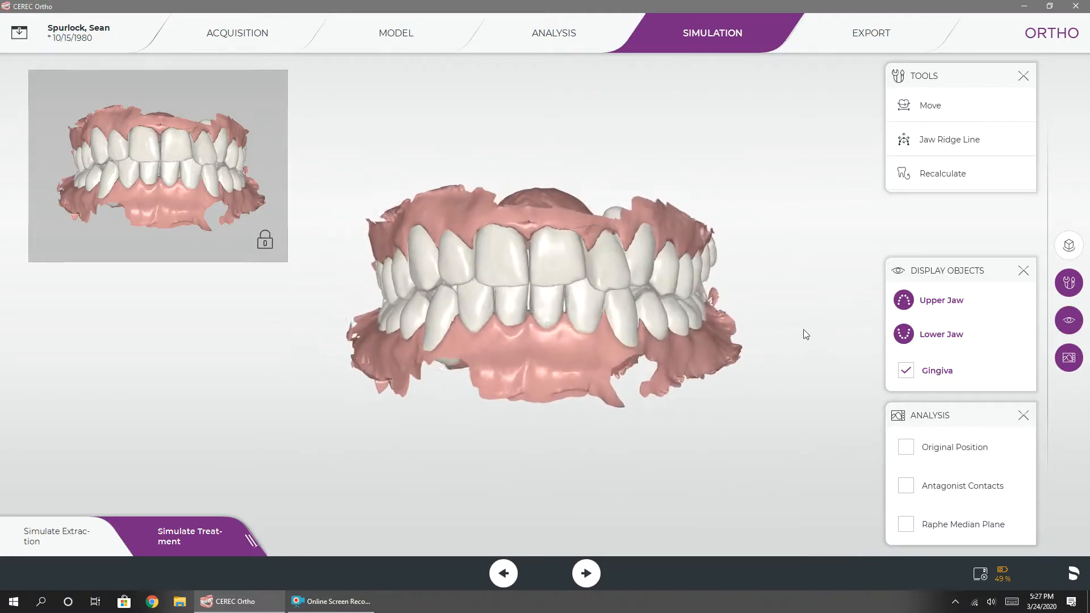
scroll(803, 329, down, 2)
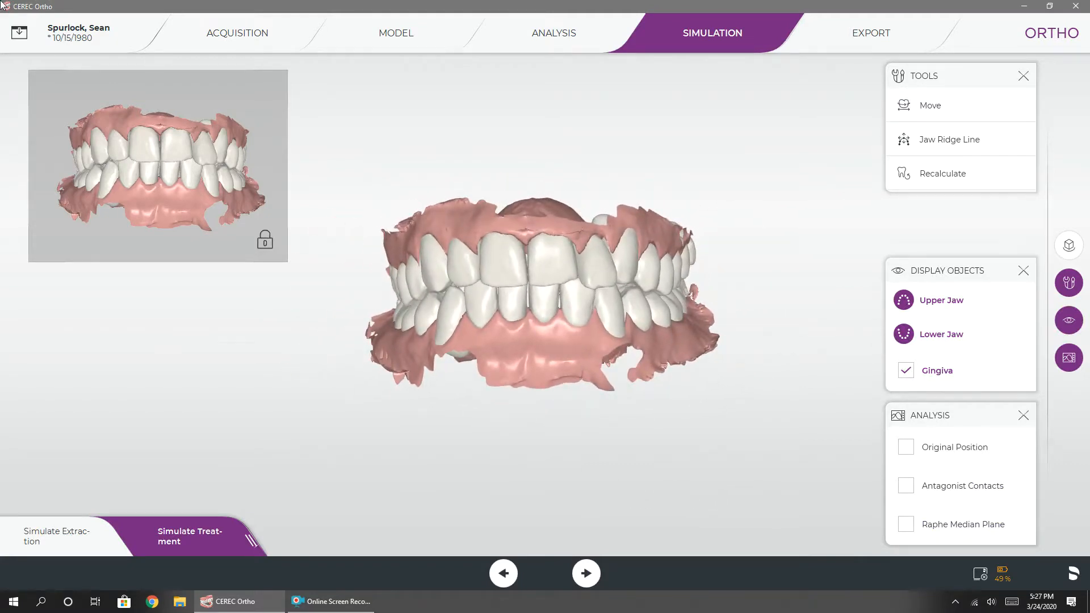
click(906, 446)
scroll(774, 333, up, 2)
click(906, 446)
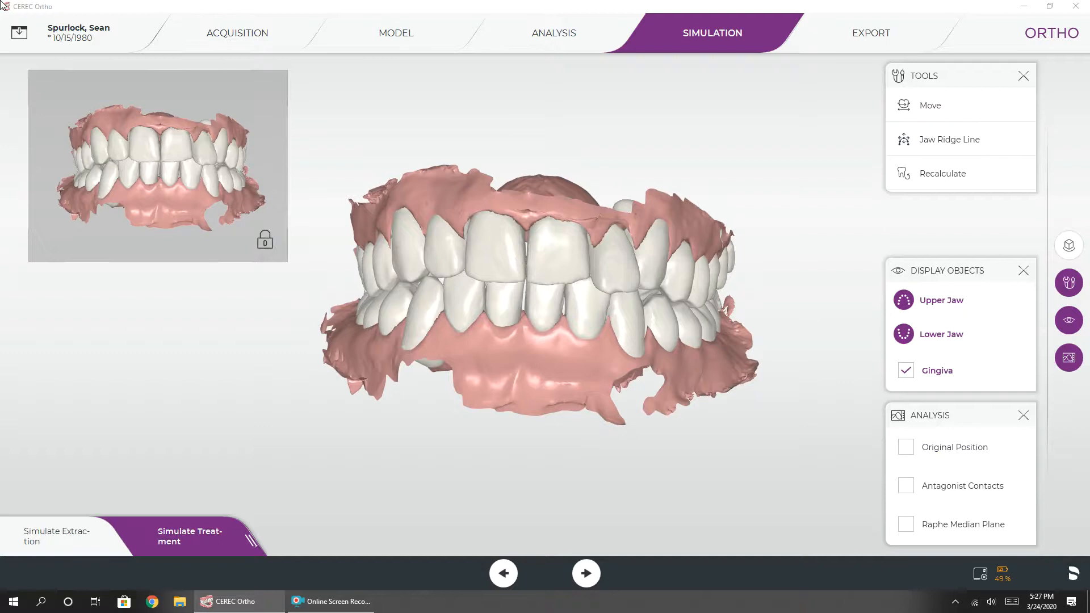
Hide the lower jaw and examine the simulated upper arch from the occlusal side
click(904, 334)
drag(649, 502, 647, 366)
scroll(587, 496, down, 2)
scroll(655, 315, up, 3)
right_drag(733, 141, 734, 254)
drag(591, 383, 613, 356)
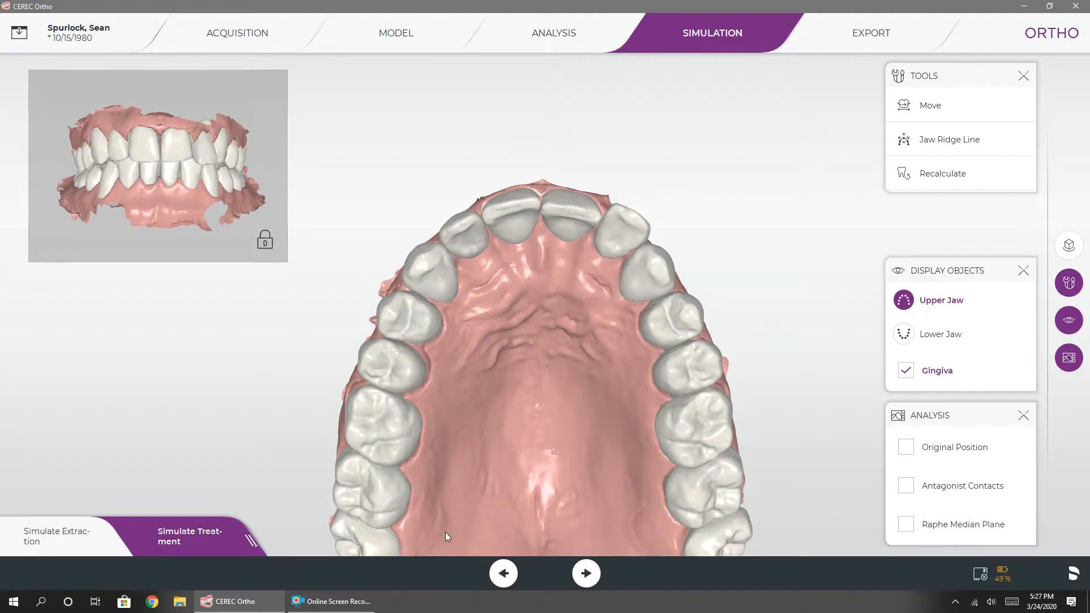
Simulate the extraction of the rearmost molars on both sides of the lower and upper jaws, and return to the treatment simulation
click(91, 538)
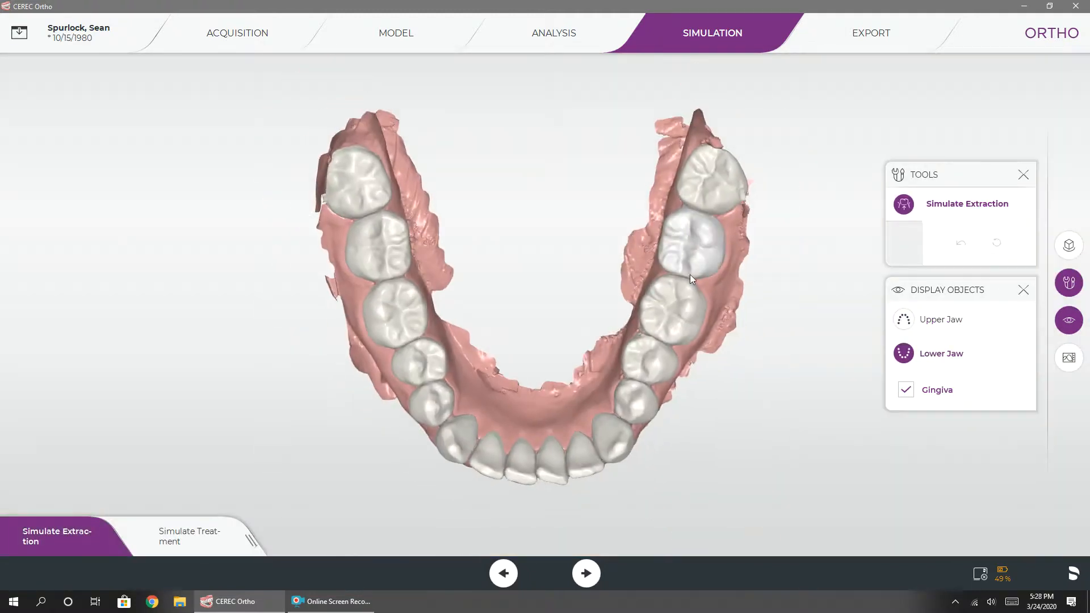
click(709, 190)
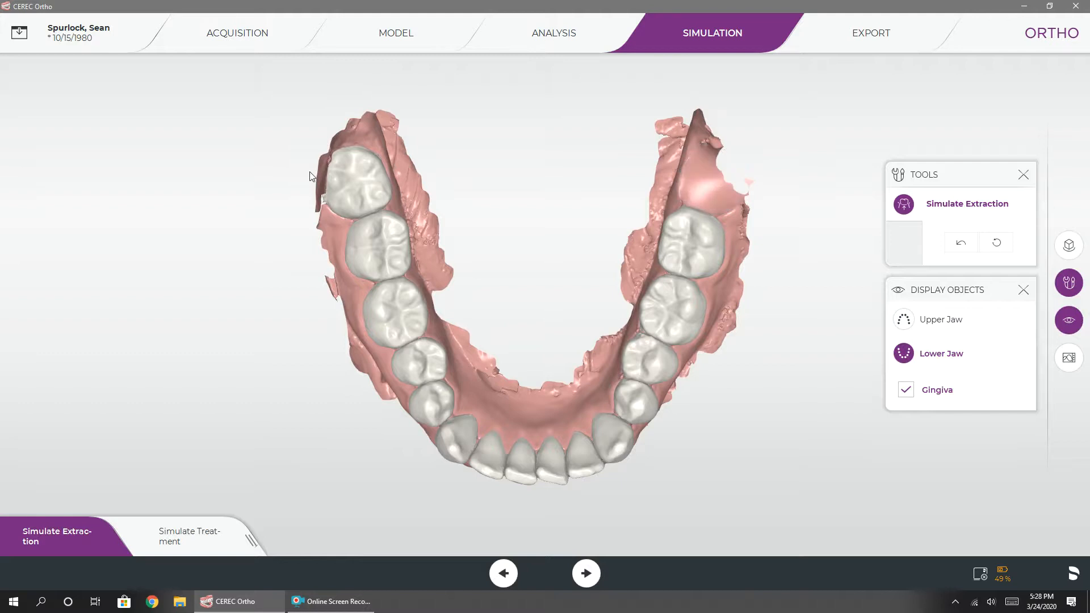
click(380, 183)
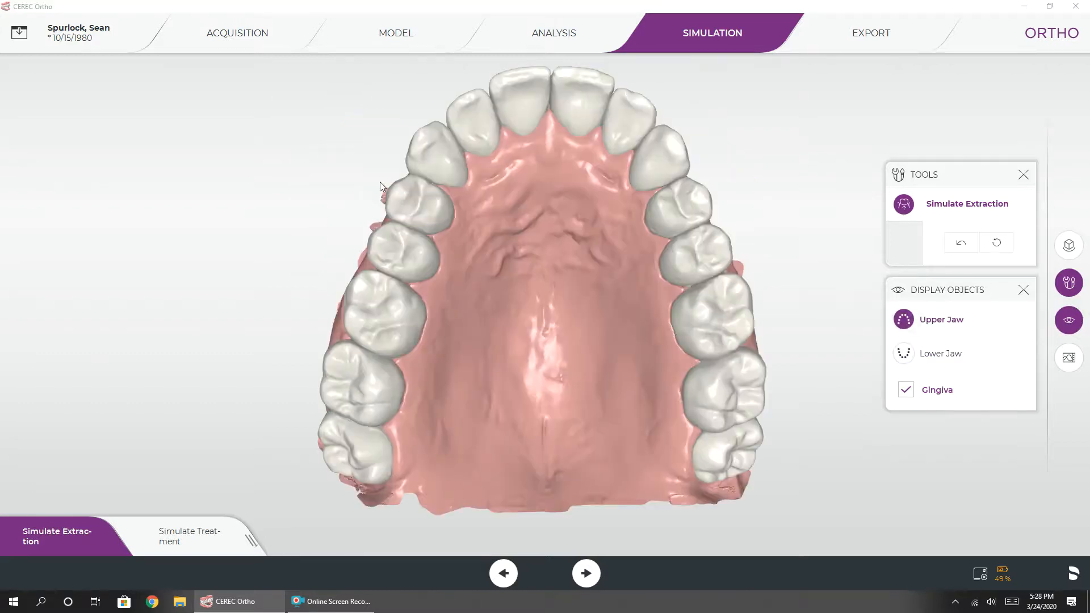
click(364, 457)
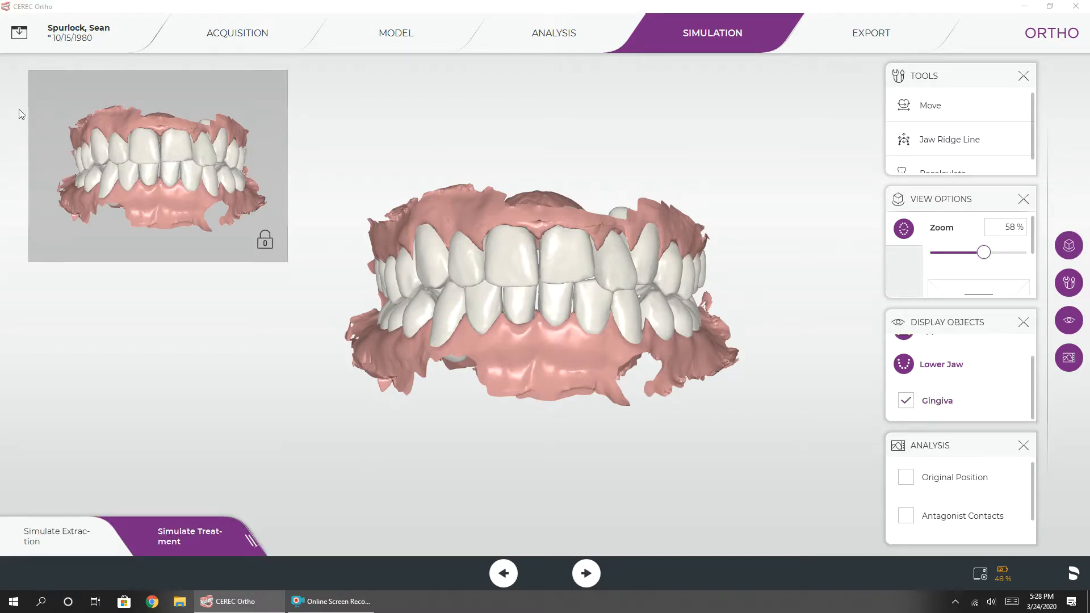
click(906, 401)
scroll(998, 499, down, 1)
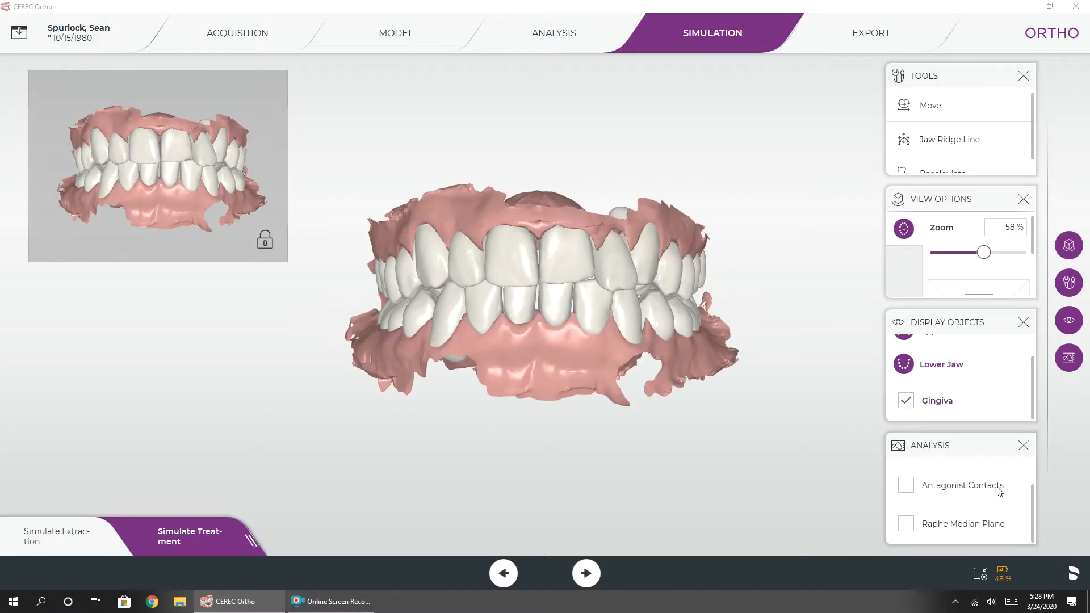
scroll(988, 511, up, 1)
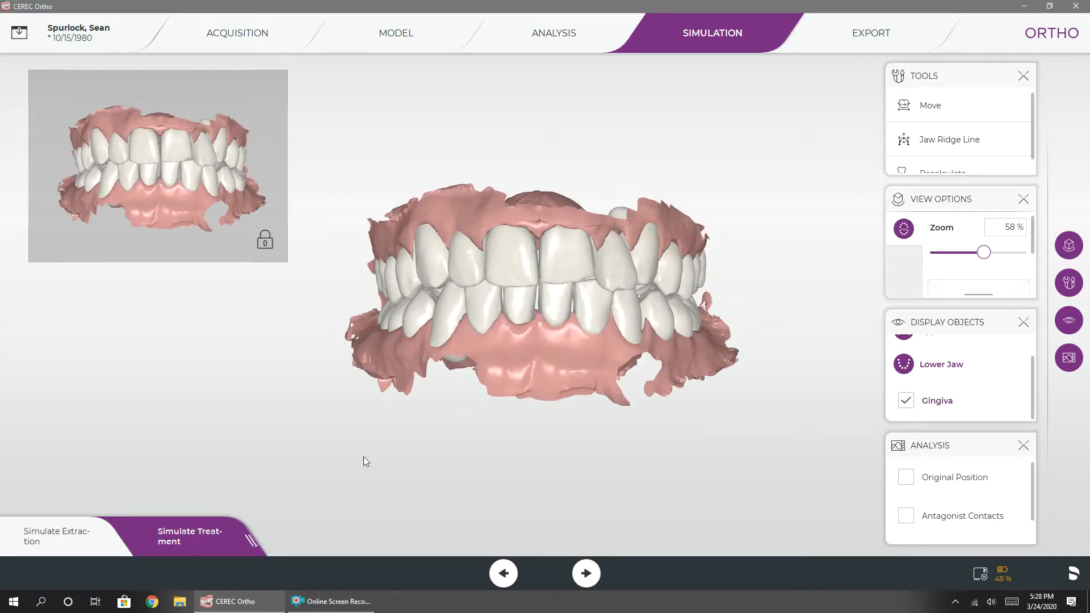
scroll(999, 232, down, 1)
scroll(983, 105, down, 1)
scroll(983, 131, up, 1)
Use the Move tool to shift the upper left lateral incisor along its labial-palatal direction in the simulated arch
click(943, 103)
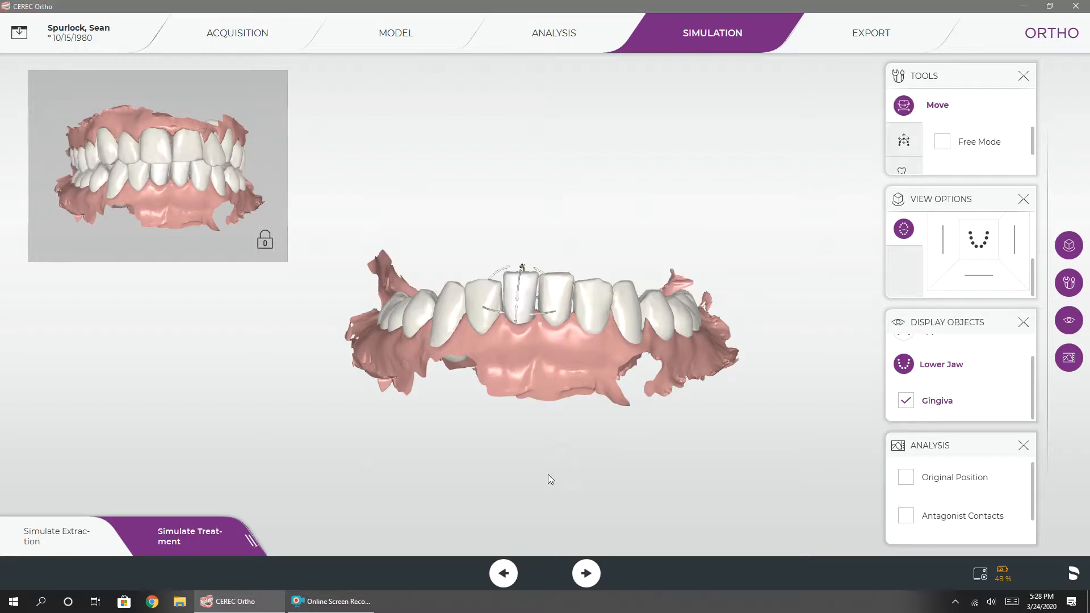
drag(549, 476, 547, 544)
scroll(963, 414, up, 1)
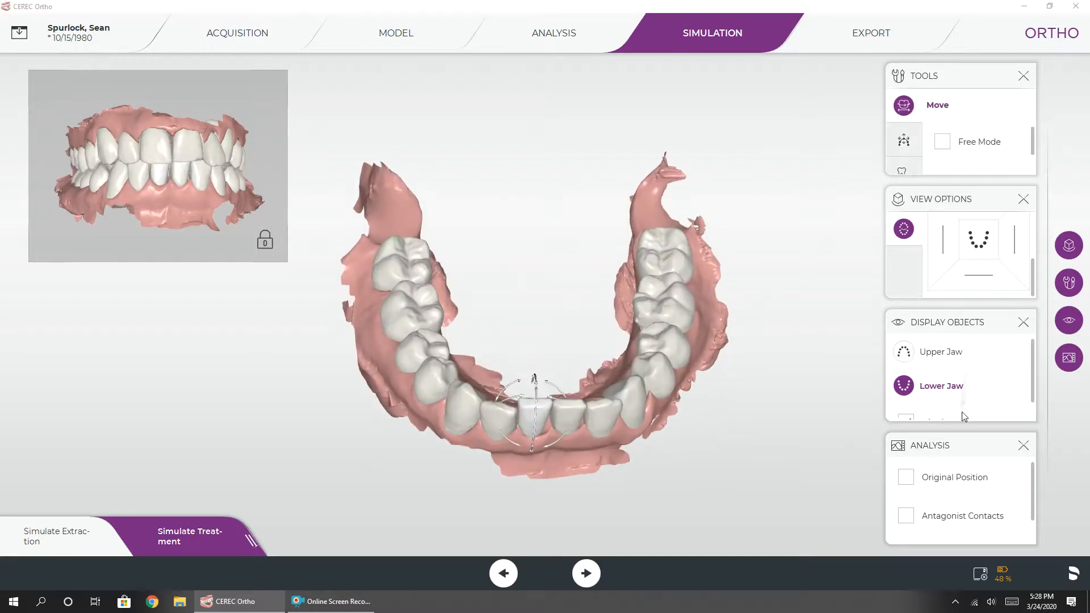
click(904, 352)
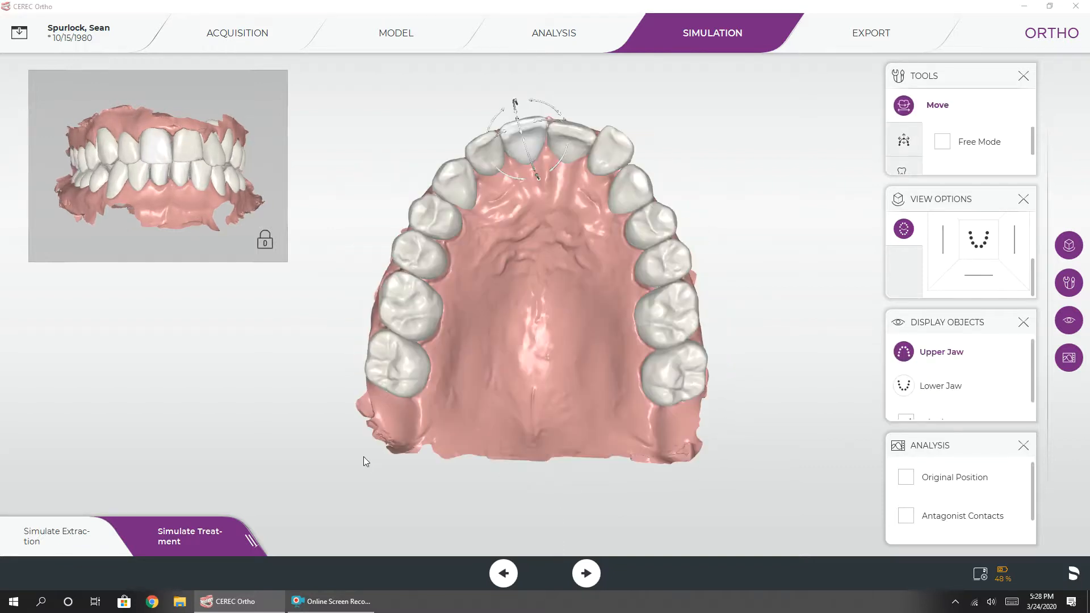
click(611, 157)
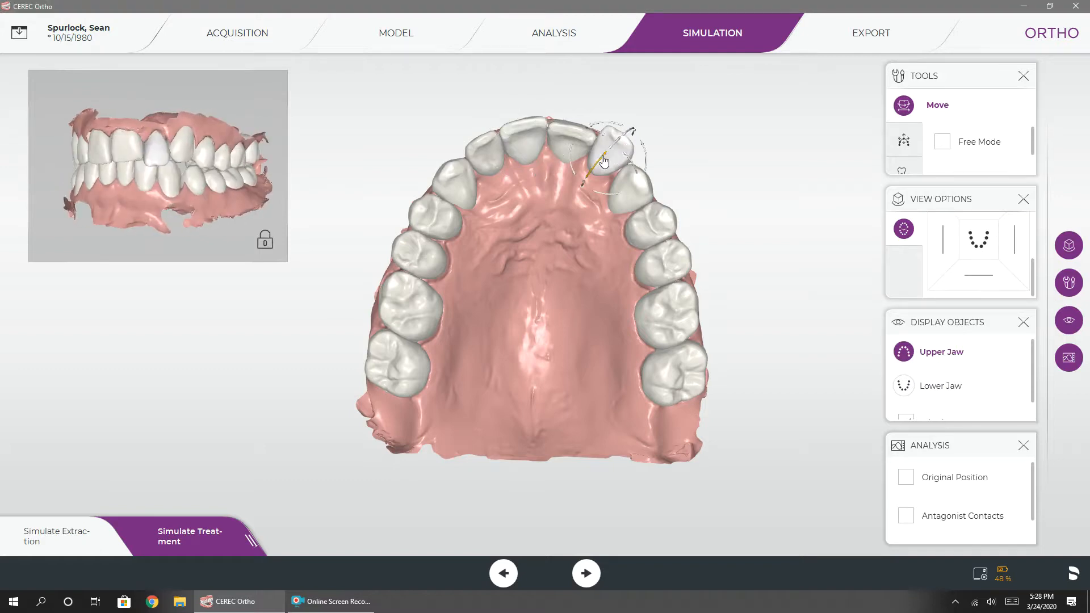
drag(606, 155, 568, 215)
drag(563, 369, 557, 496)
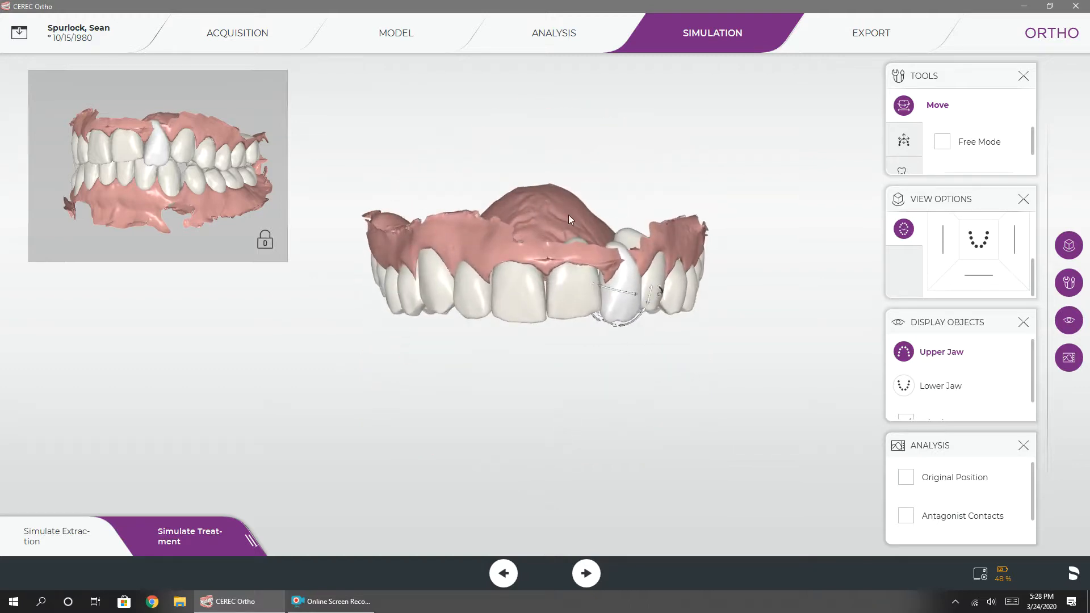
Compare the original and simulated tooth positions on the upper and lower jaws
click(906, 477)
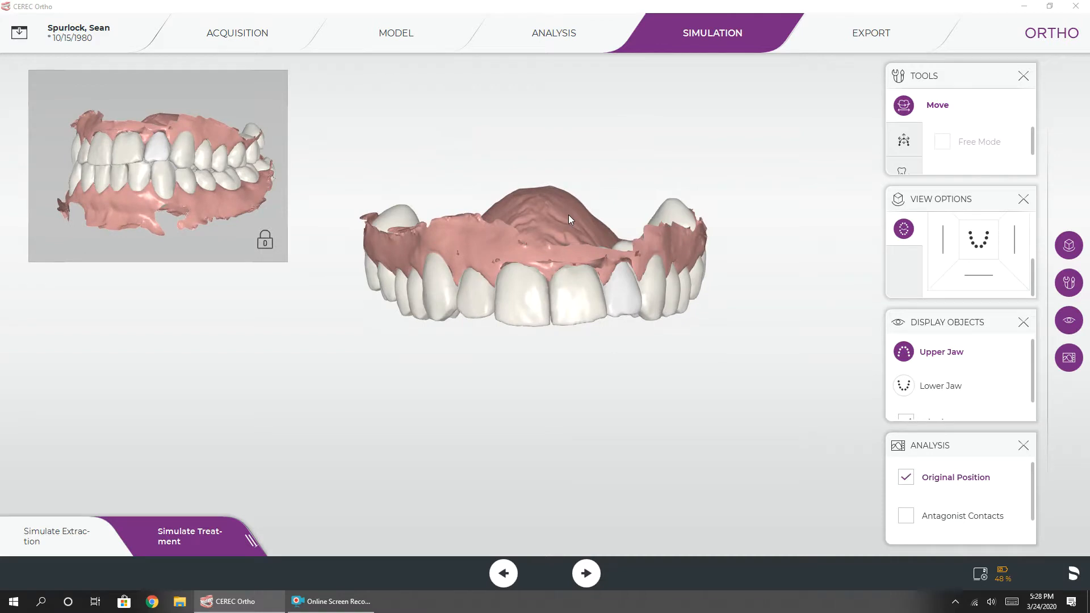
click(904, 386)
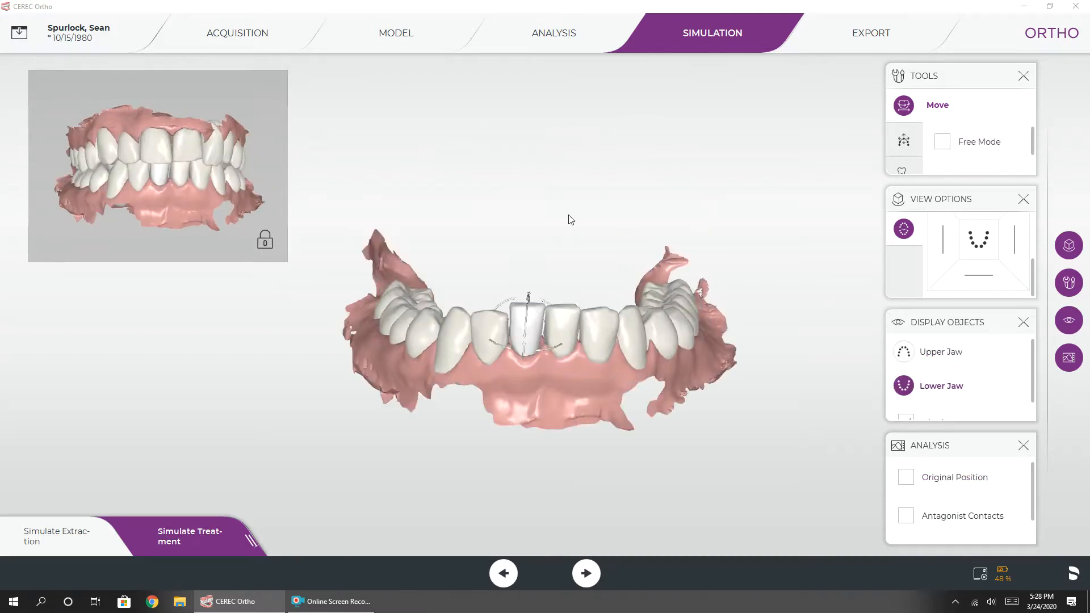
click(906, 477)
click(904, 352)
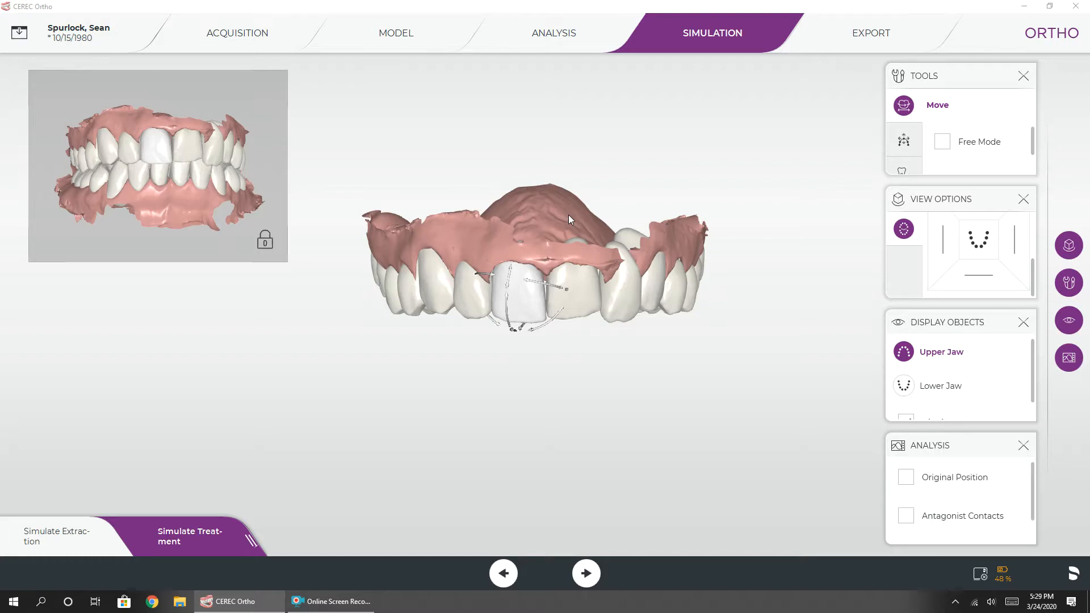
Inspect the simulated upper arch from the occlusal side and from the front below the incisors
drag(568, 215, 569, 97)
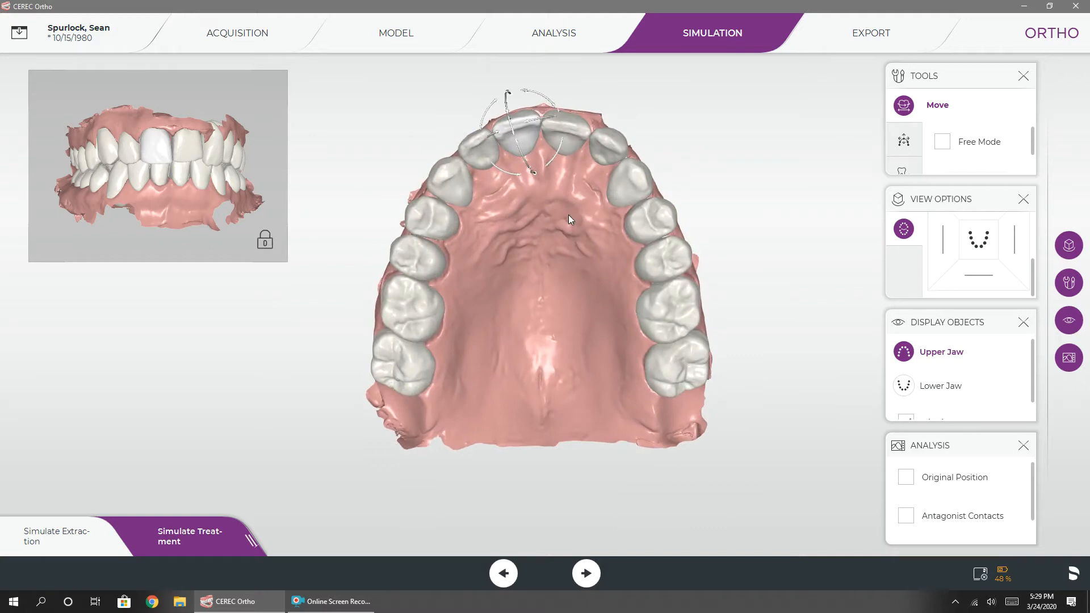
drag(570, 219, 724, 273)
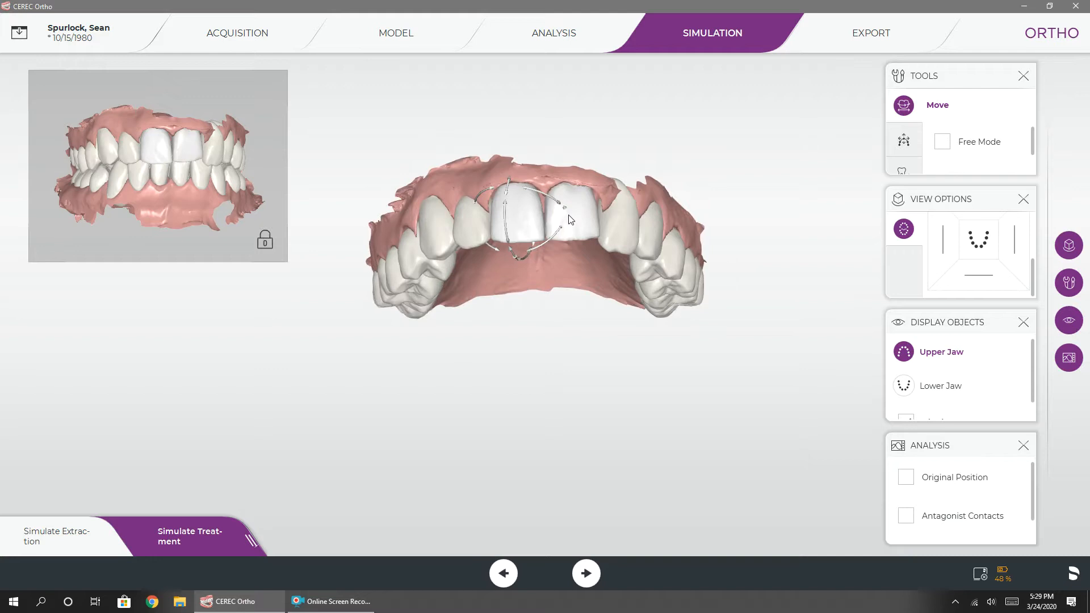
scroll(1025, 142, down, 2)
drag(1025, 180, 569, 215)
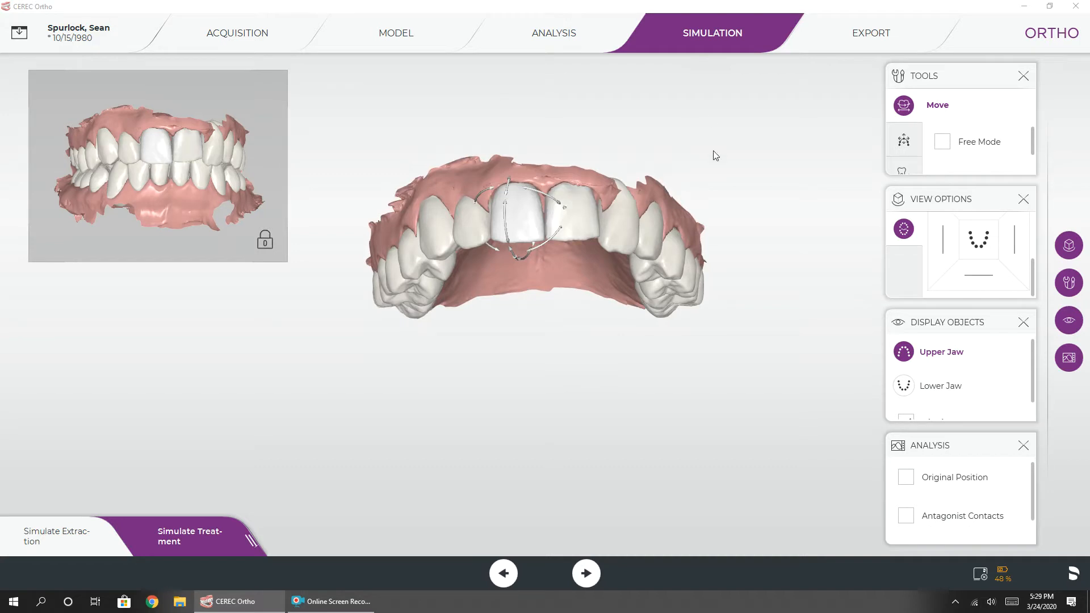
Return to the model check and examine the colour scans of both jaws, from the occlusal surfaces to the front view in occlusion
click(837, 51)
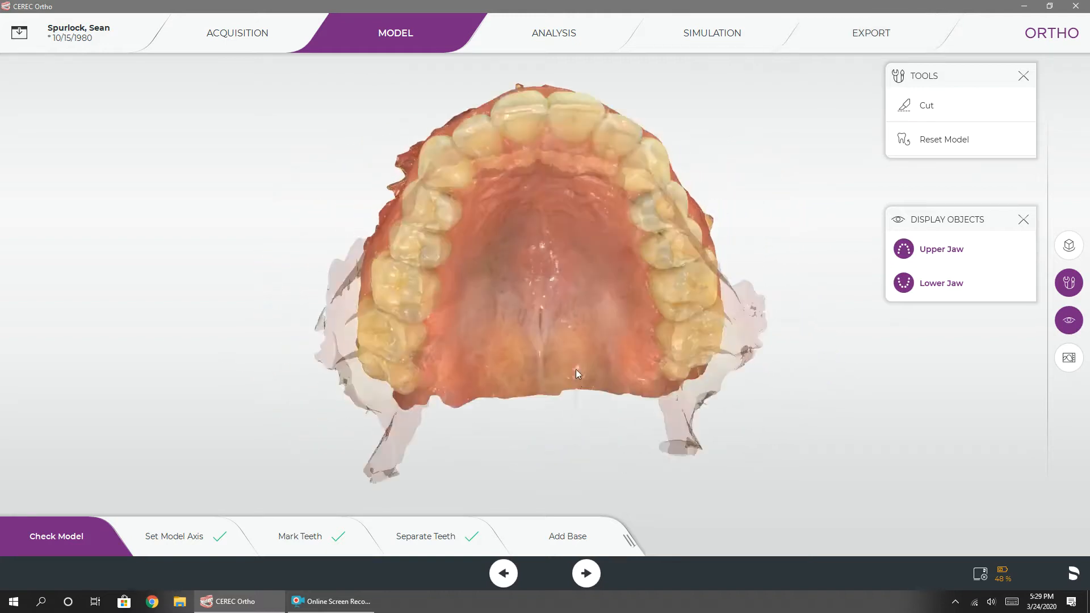
mouse_move(539, 423)
mouse_down()
mouse_move(486, 417)
mouse_move(691, 408)
mouse_move(559, 417)
mouse_up()
drag(579, 147, 554, 394)
drag(607, 227, 583, 382)
drag(569, 494, 560, 533)
scroll(724, 387, up, 5)
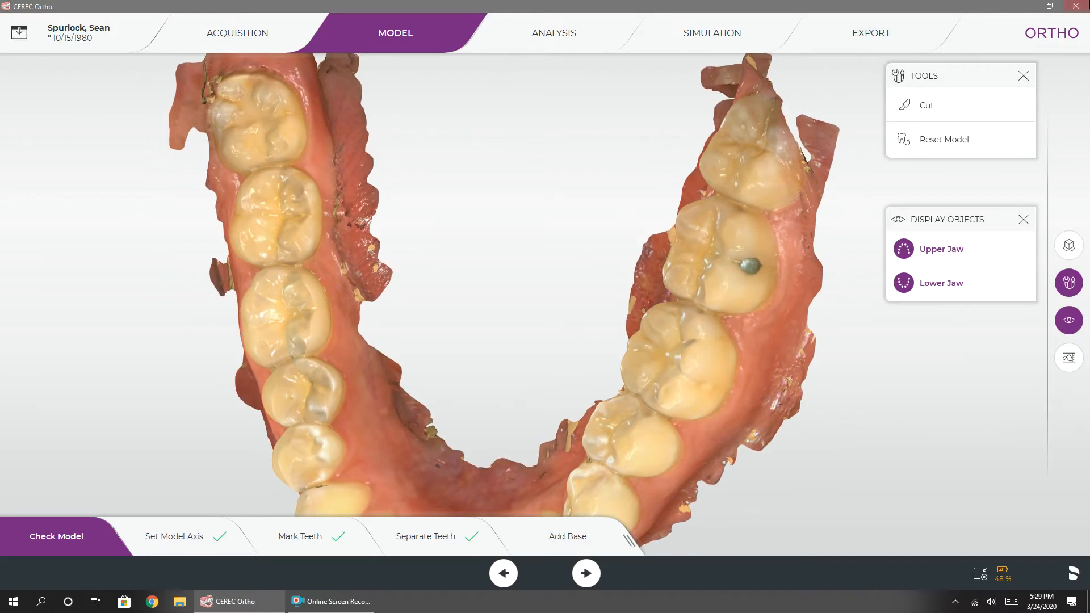
scroll(774, 308, down, 5)
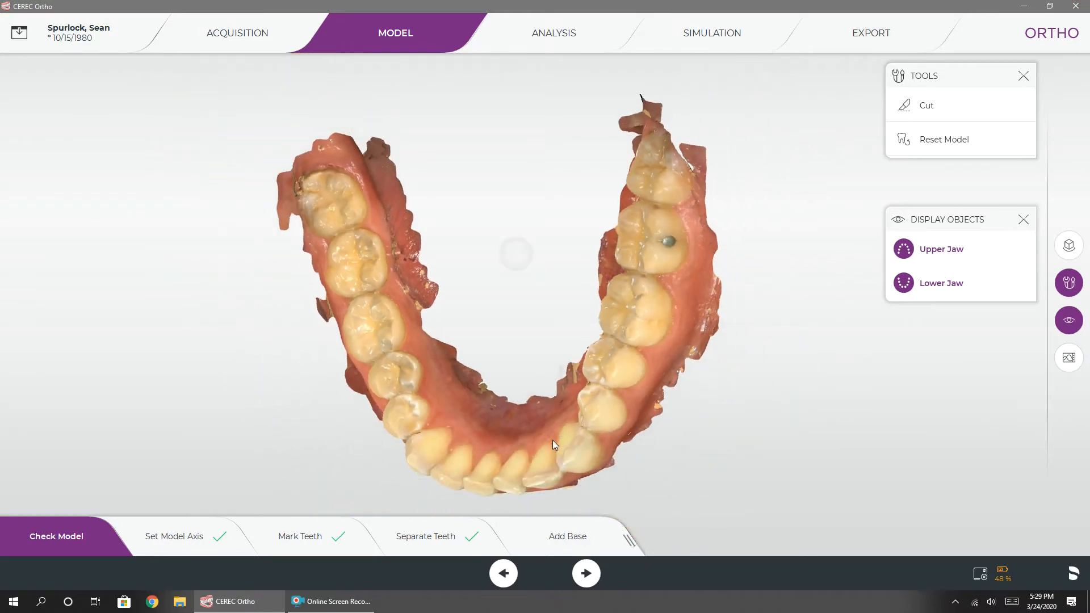
drag(774, 307, 506, 285)
scroll(525, 412, up, 3)
scroll(526, 413, up, 2)
drag(552, 416, 568, 369)
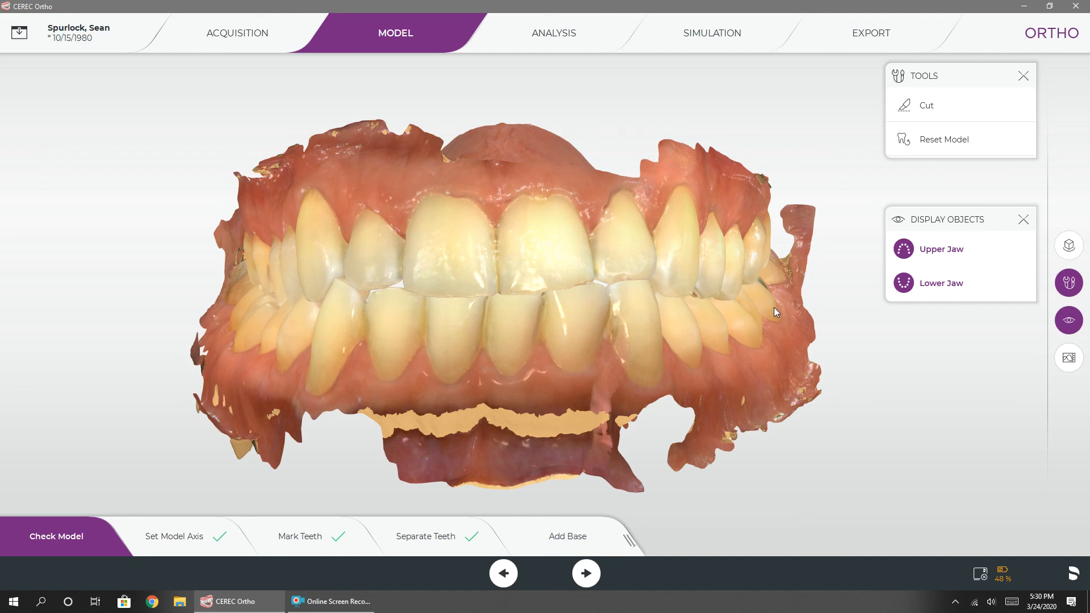
click(340, 605)
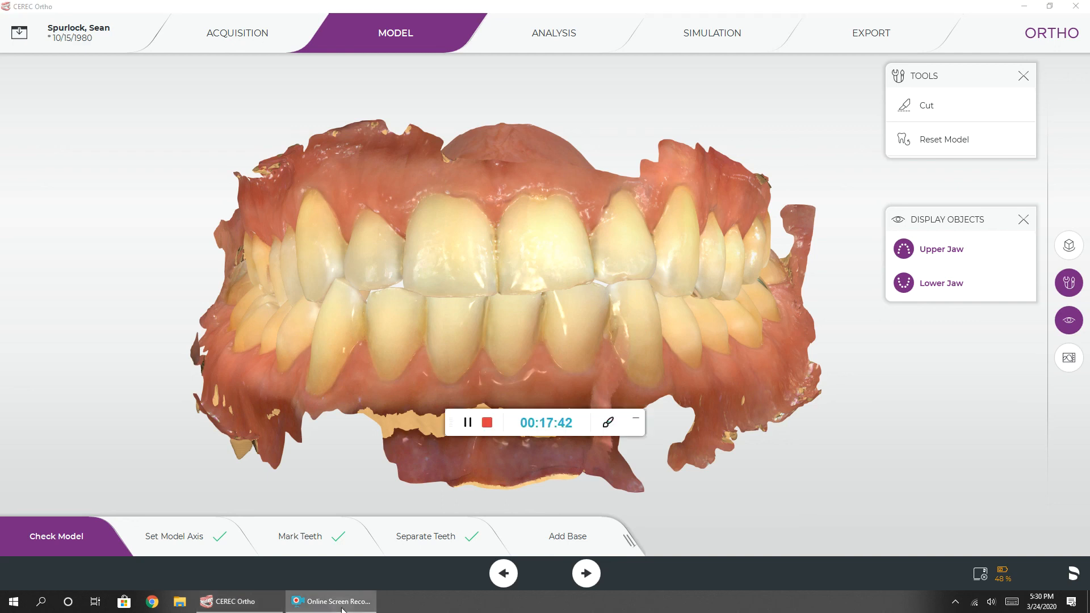